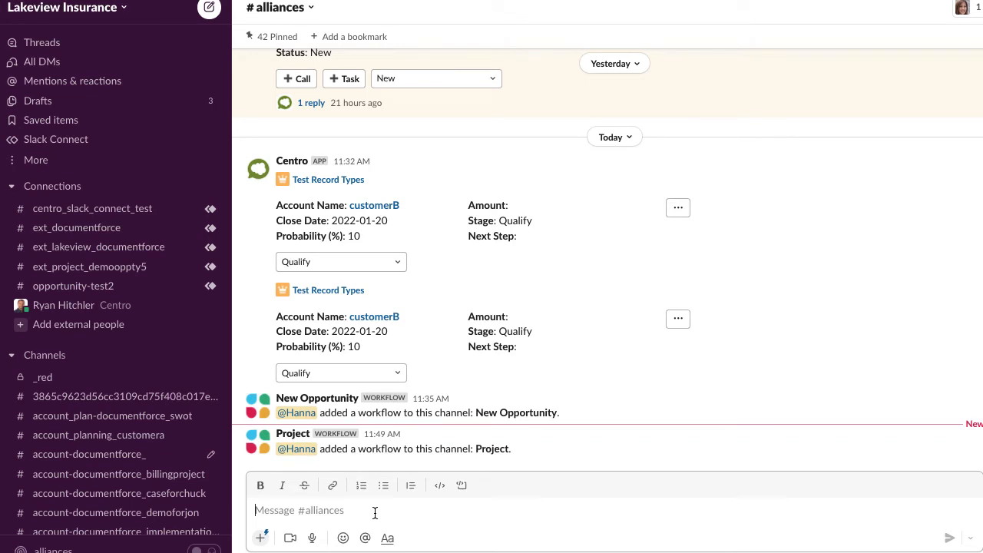
Run /centro new in the #alliances channel and start a Project record with the Secondary record type.
click(259, 537)
text(centro new)
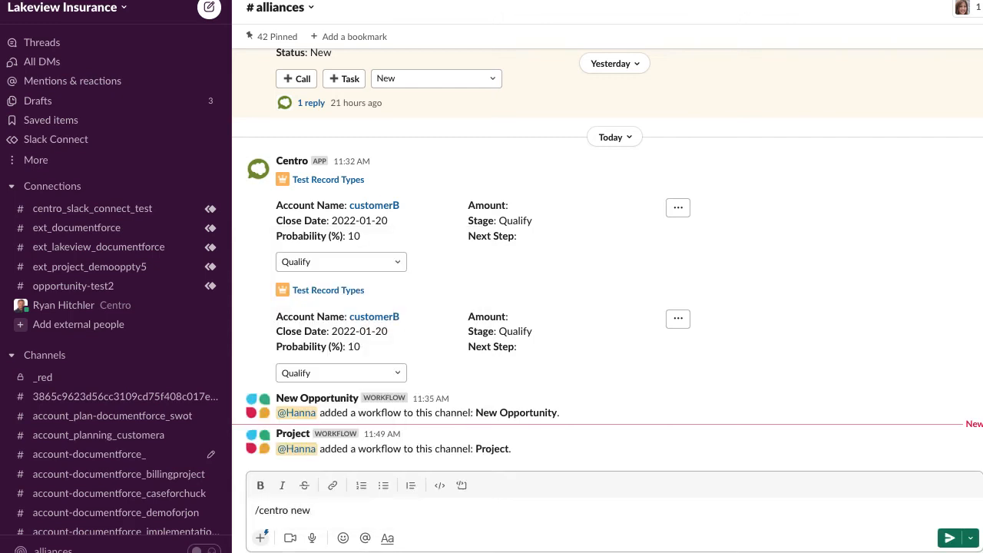
key(Return)
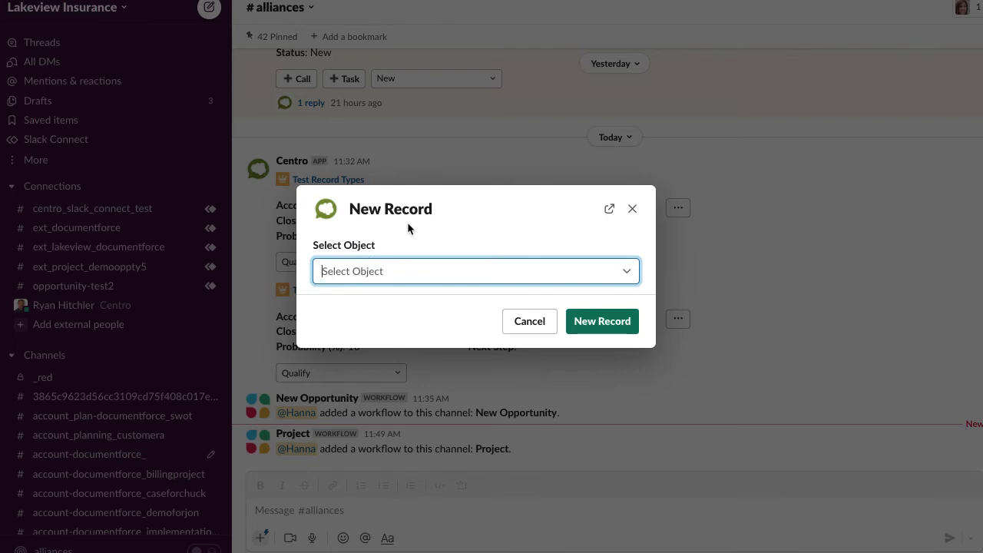
click(408, 271)
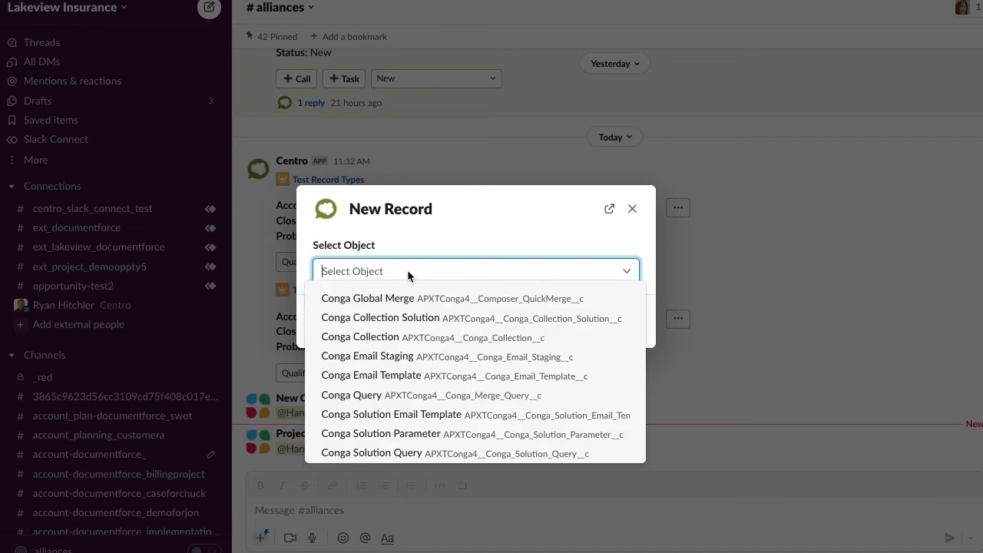
text(p)
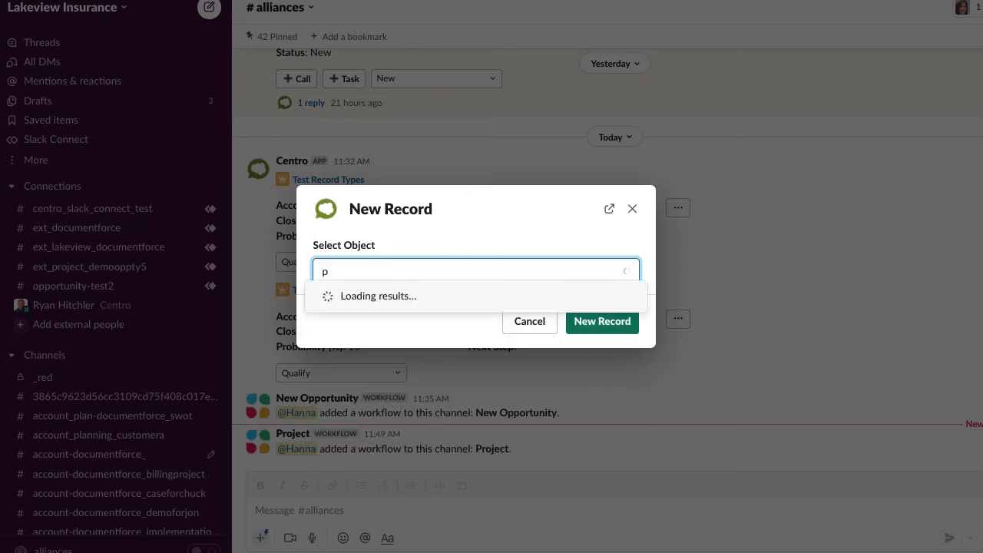
text(roject)
click(384, 299)
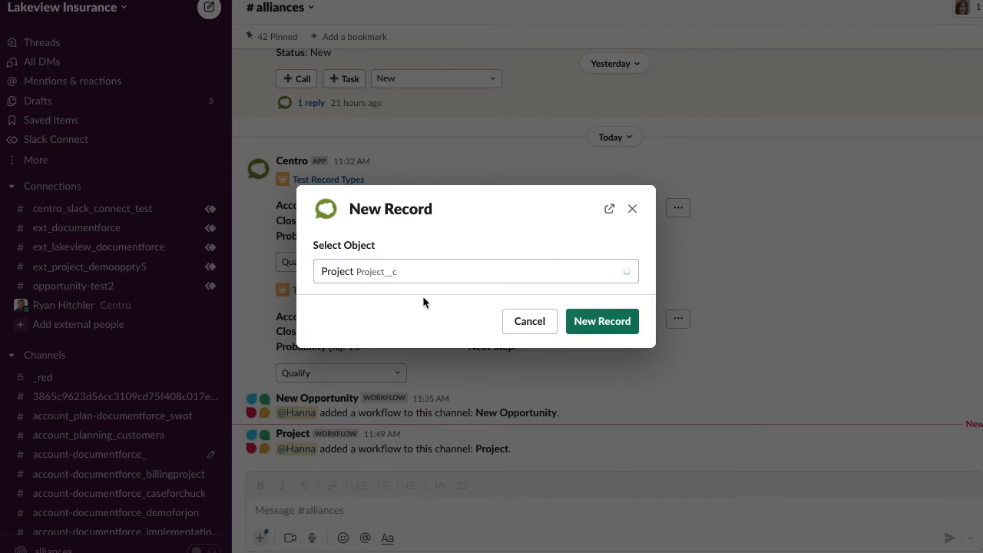
click(586, 325)
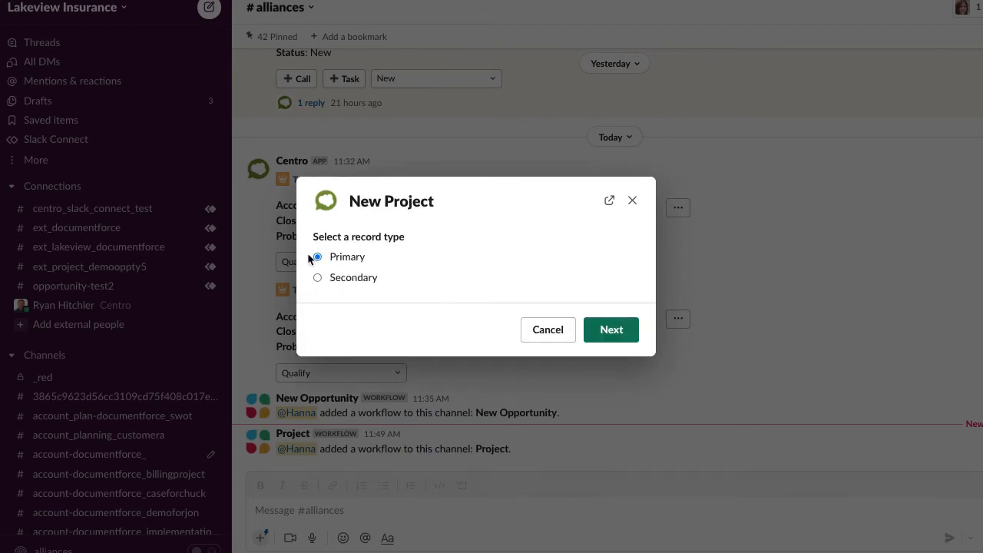
click(344, 281)
click(628, 338)
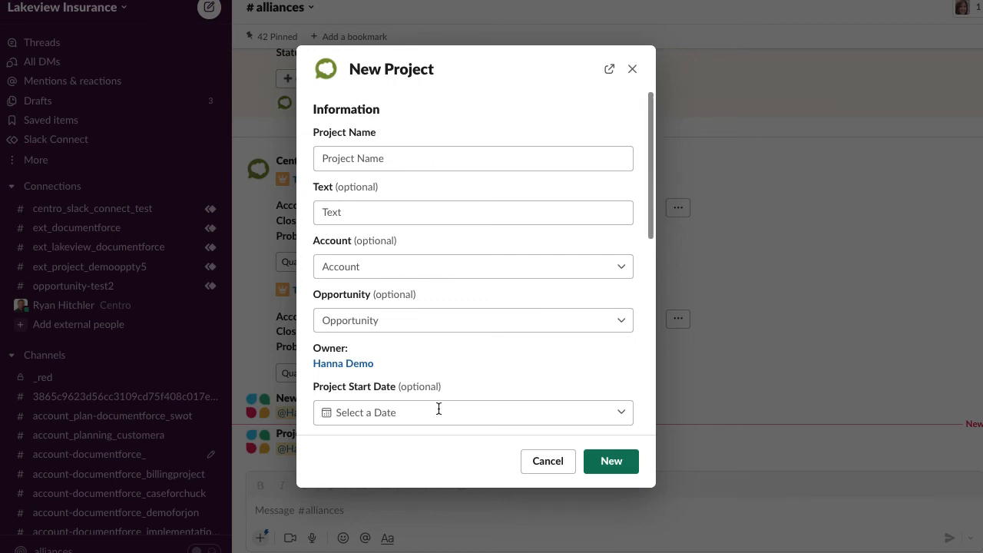
Enter project name Test and text asdf, check the Approval Status choices, and cancel the new project.
click(435, 159)
text(Test)
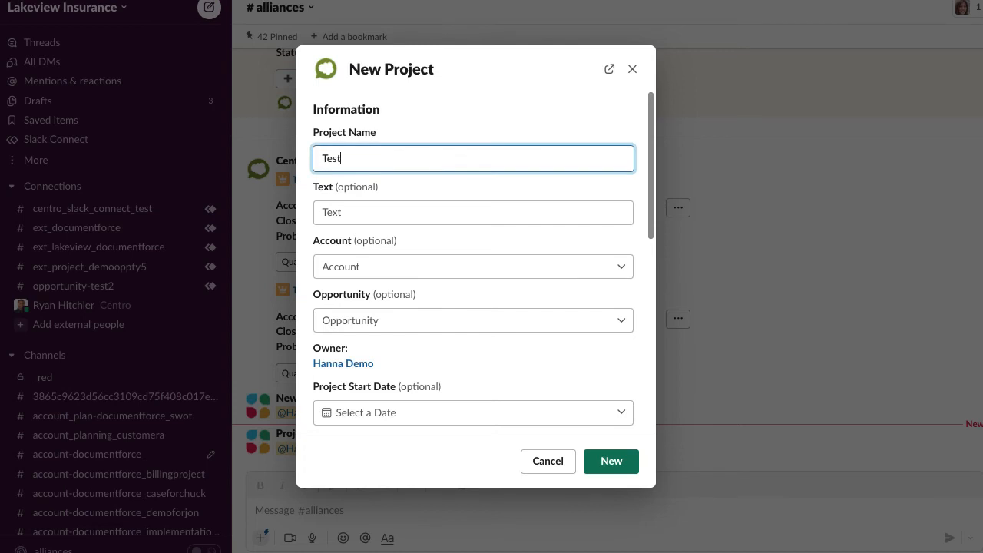
click(414, 202)
text(asdf)
scroll(415, 315, down, 2)
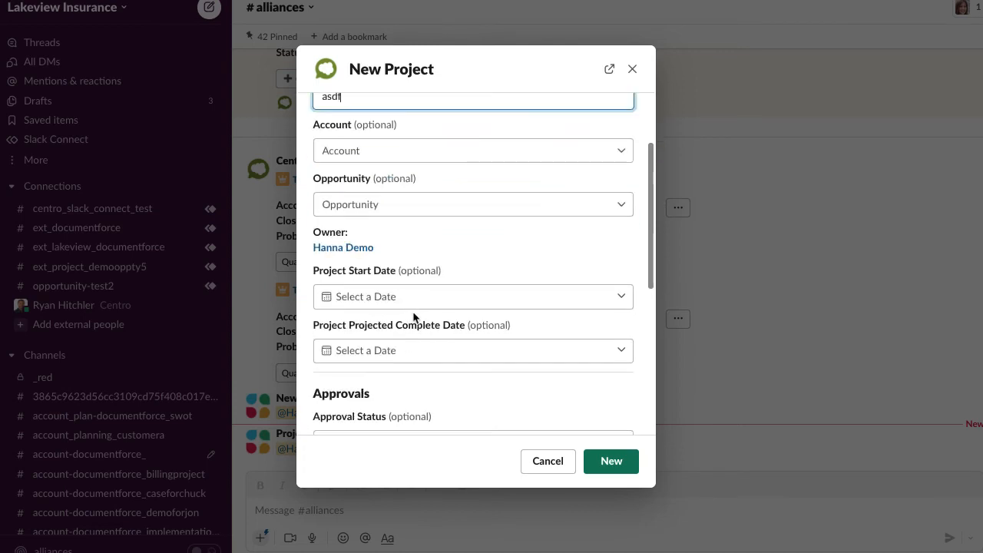
scroll(412, 315, down, 3)
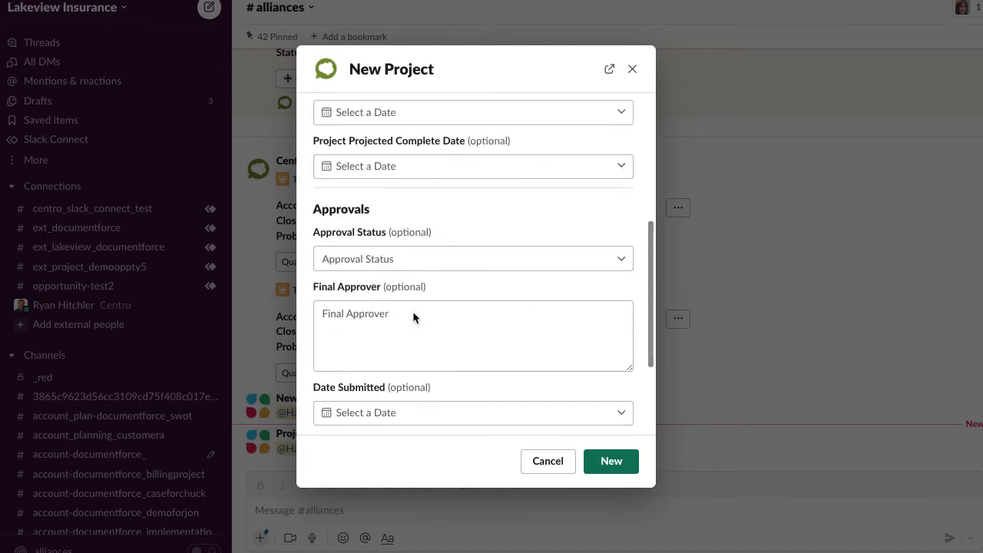
click(416, 260)
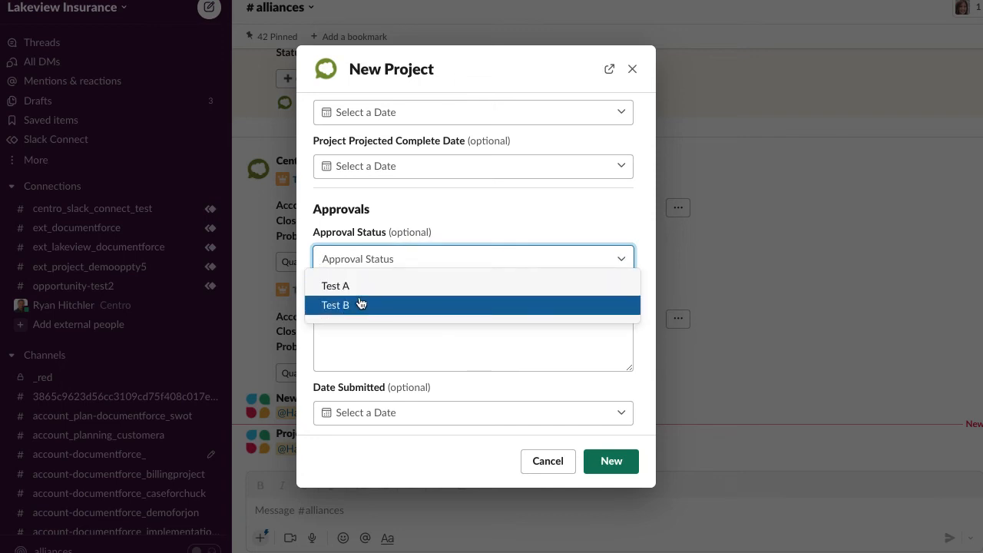
click(548, 463)
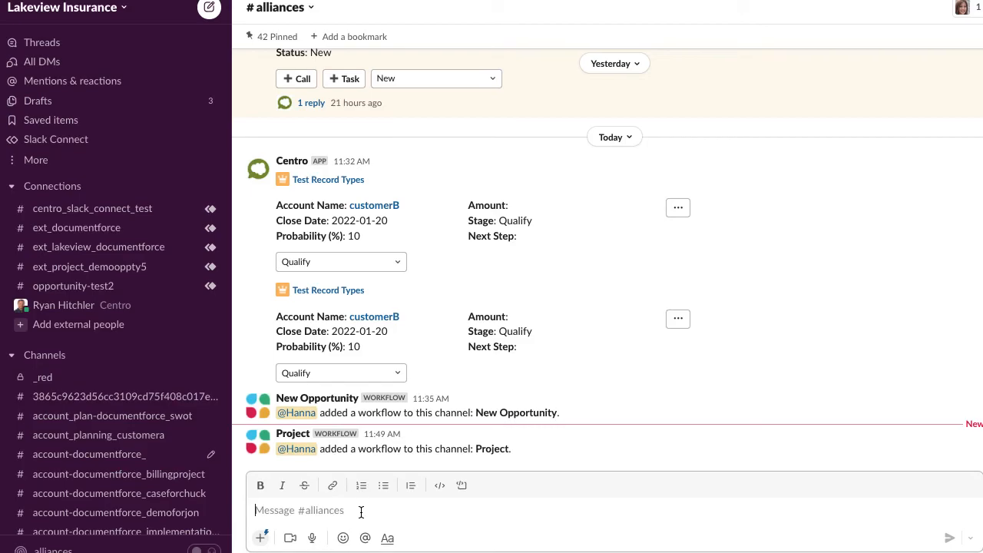
Open Centro's New Record form again with the /centro command in the #alliances channel.
text(/cer)
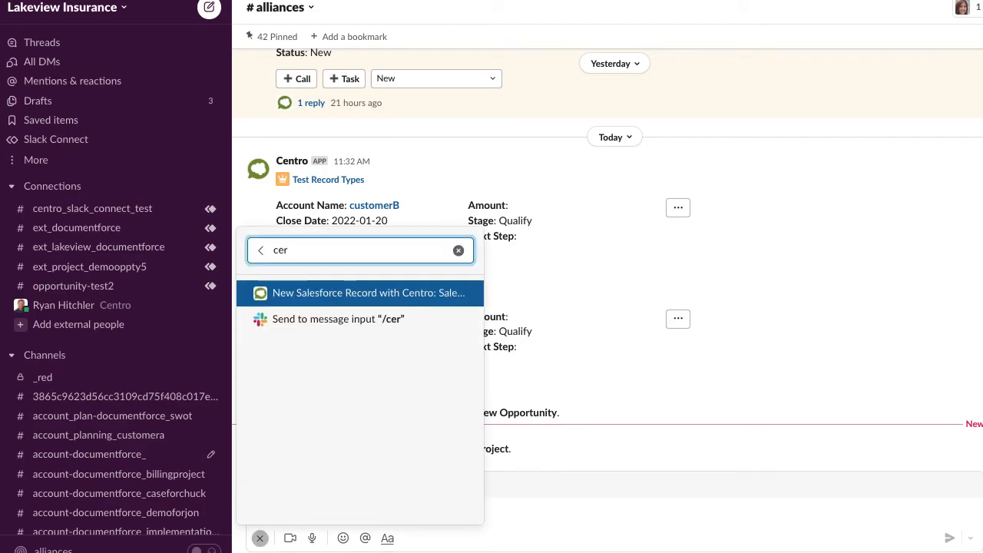
key(BackSpace)
key(BackSpace)
text(entro)
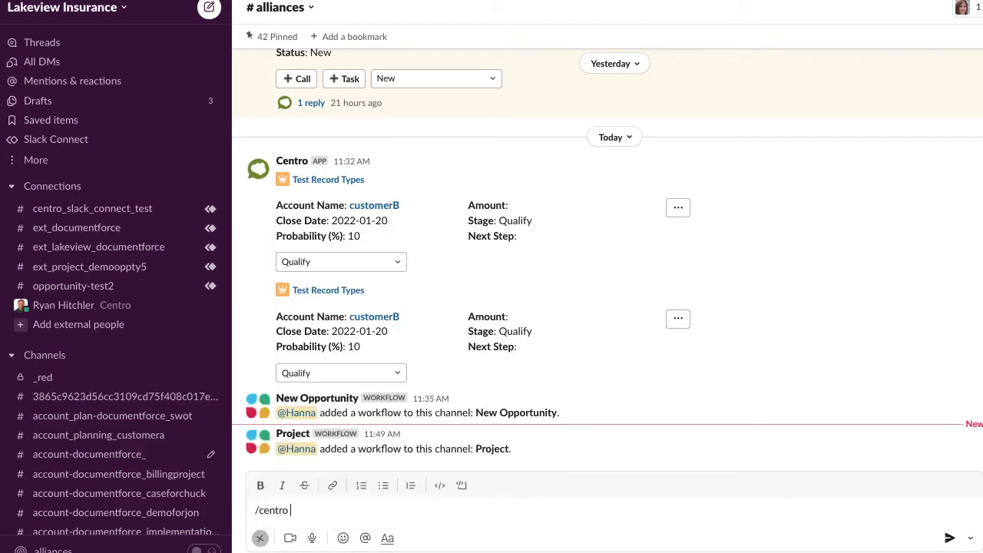
key(Return)
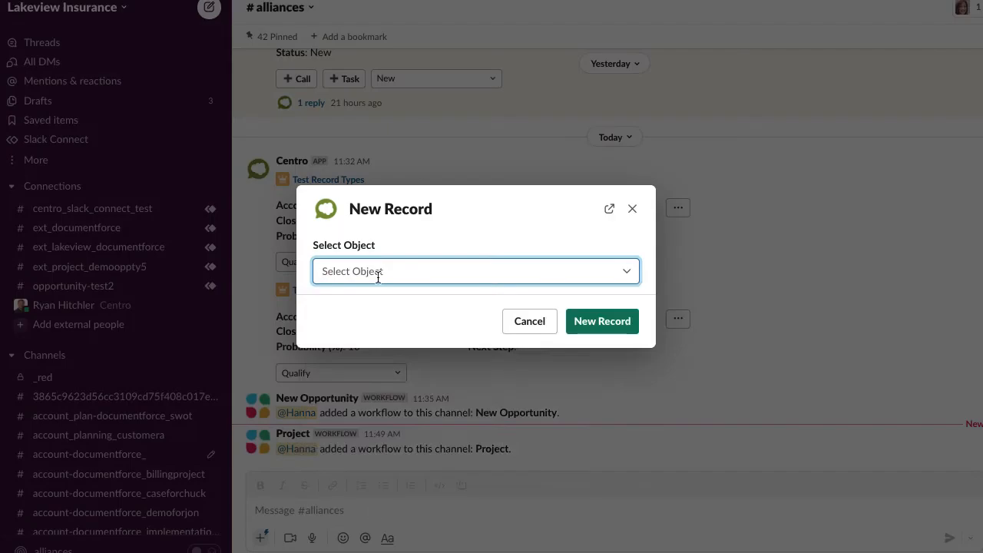
Choose Project as the object for the new record and continue with the Secondary record type.
click(378, 275)
text(project)
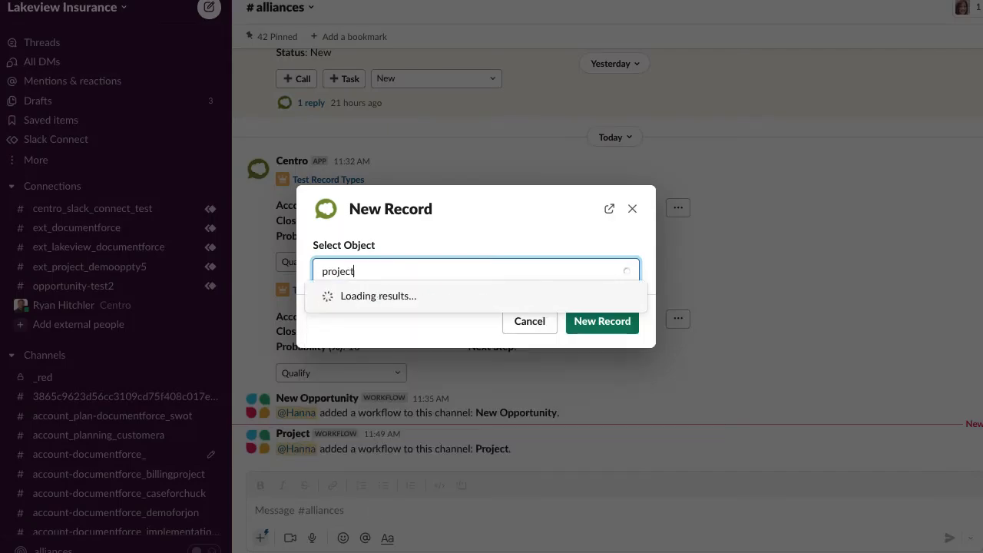
click(365, 305)
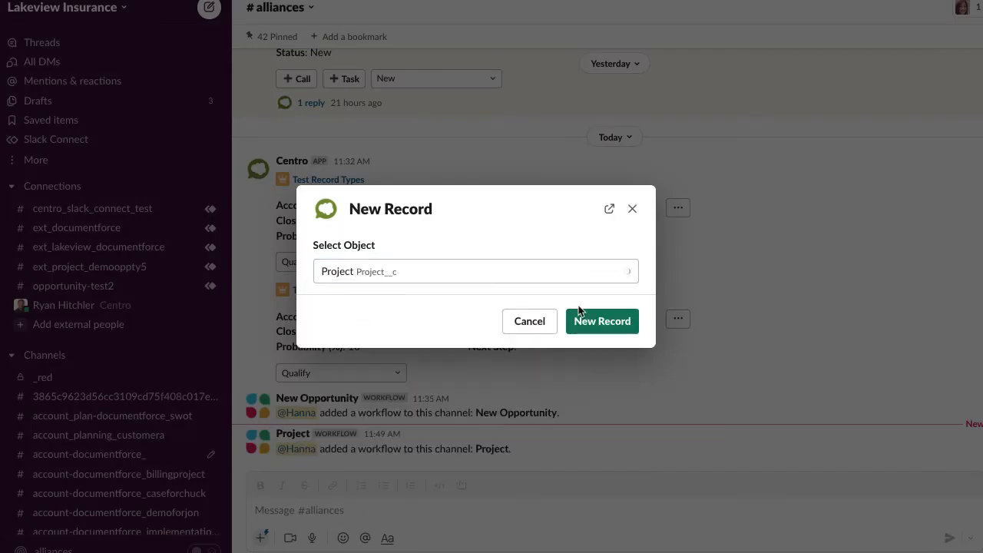
click(619, 326)
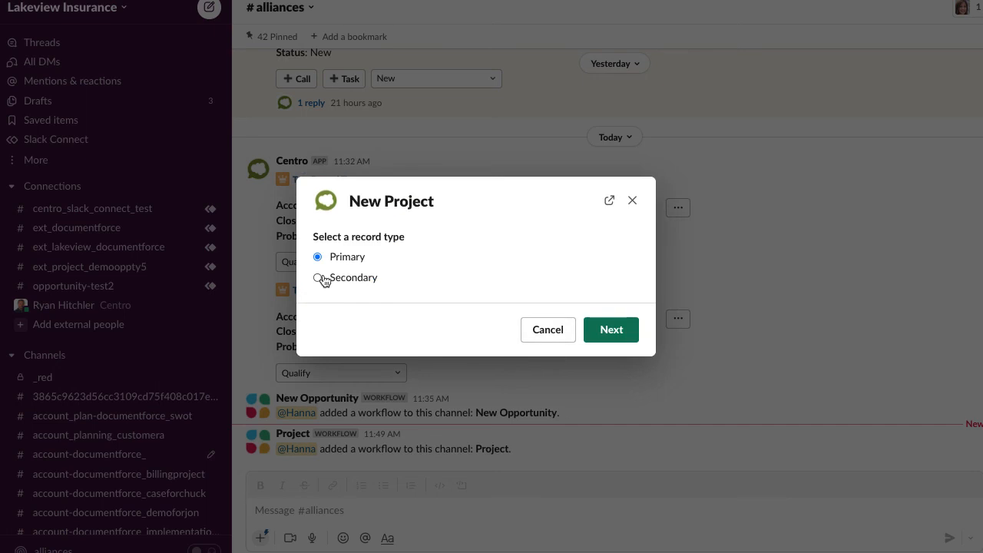
click(344, 282)
click(612, 343)
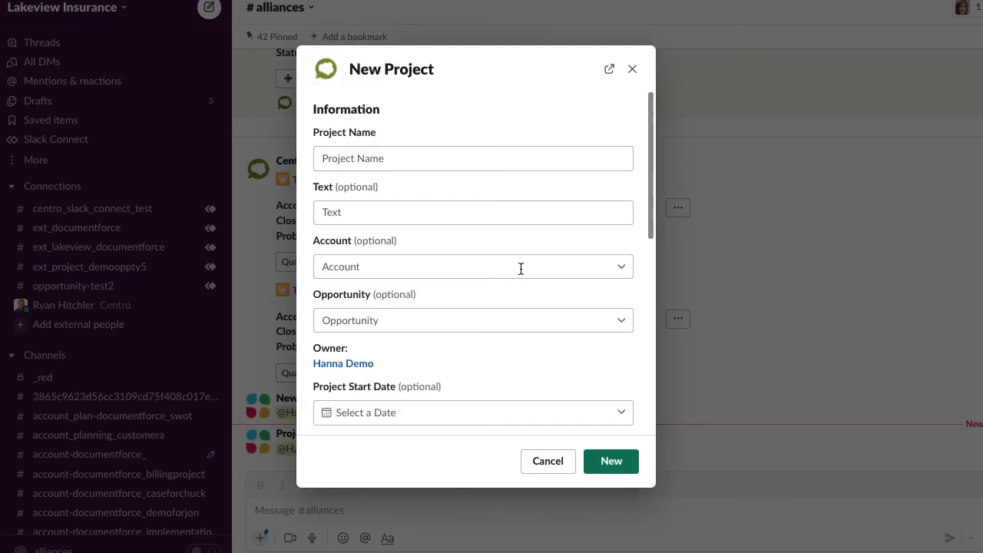
Check which Approval Status options the new project form offers for this record type.
scroll(519, 270, down, 5)
click(525, 245)
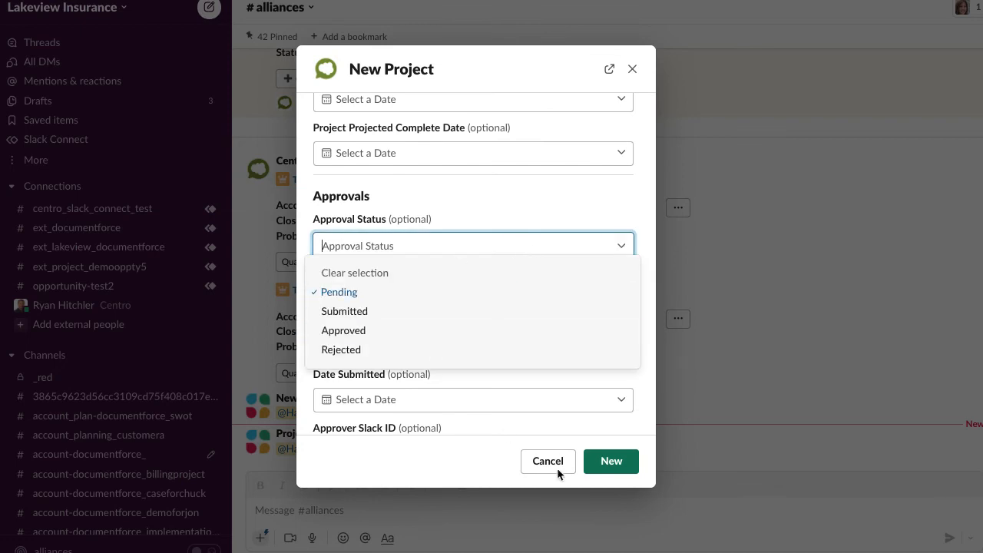
click(424, 197)
Name the project Test, create the record and post it to the channel.
scroll(423, 197, up, 10)
click(378, 158)
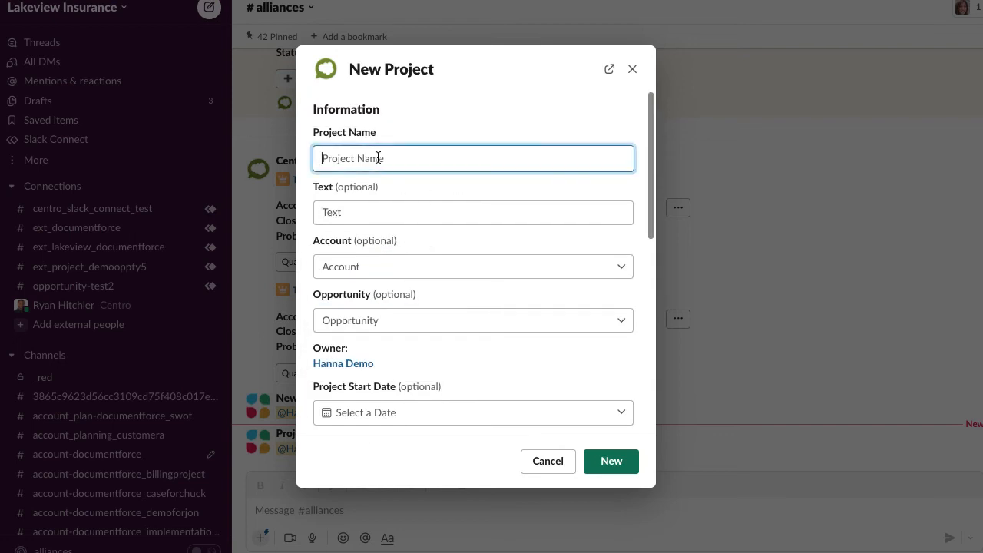
text(Test)
click(606, 468)
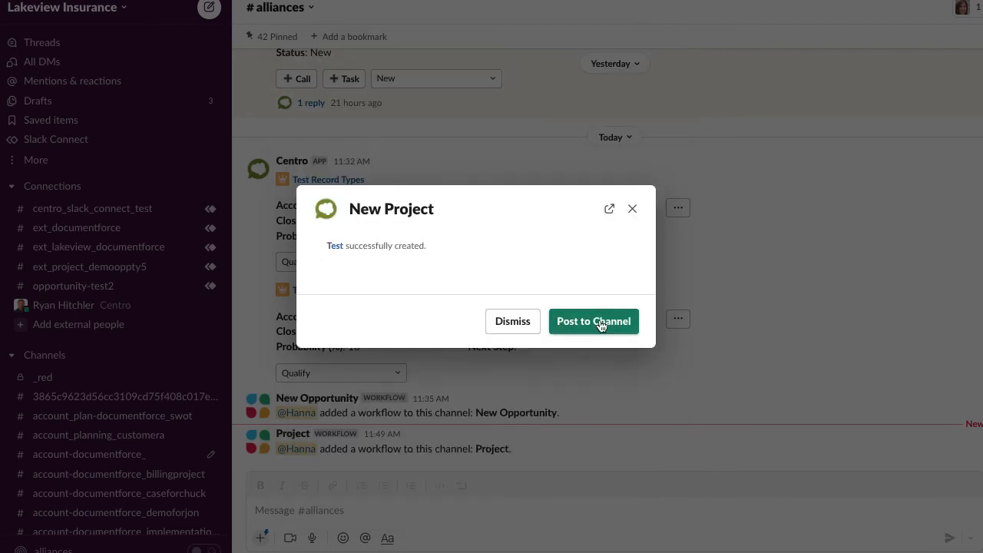
click(599, 321)
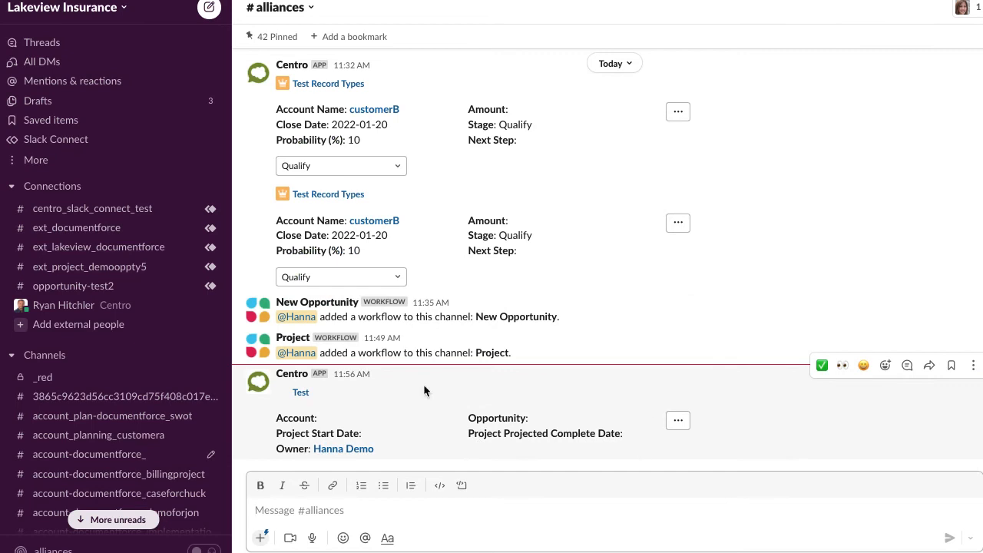
Open the posted Test project for editing, check its Approval Status options, and cancel without changes.
click(678, 420)
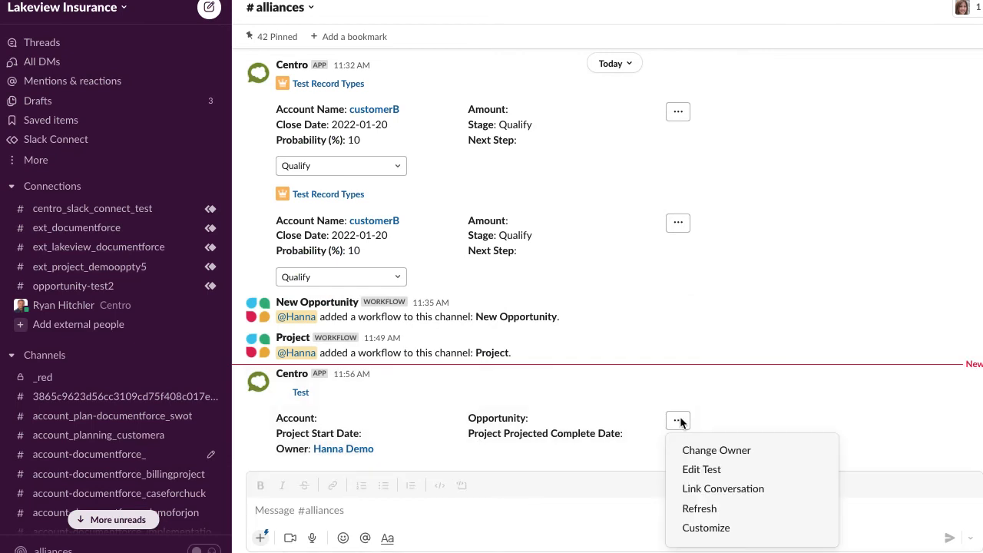
click(695, 468)
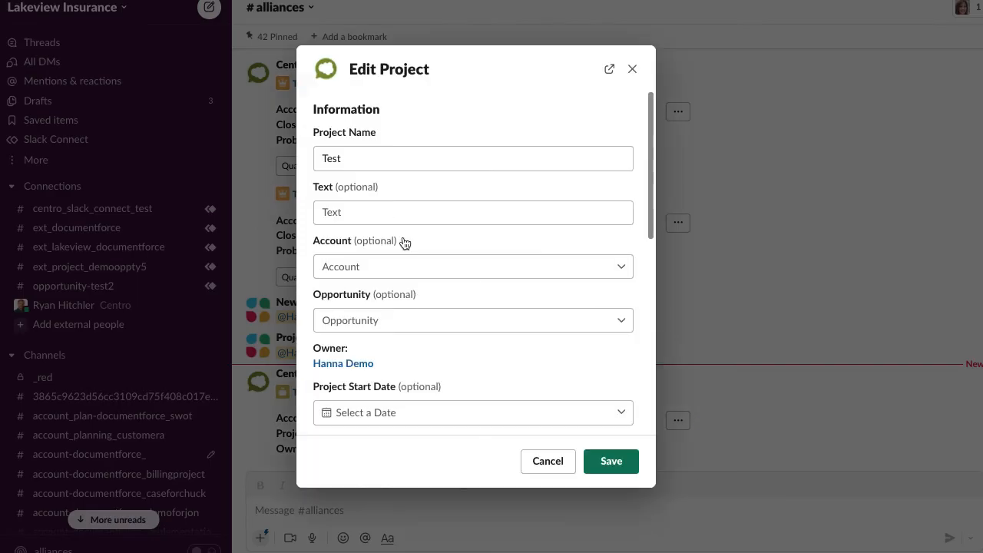
scroll(396, 273, down, 5)
click(391, 270)
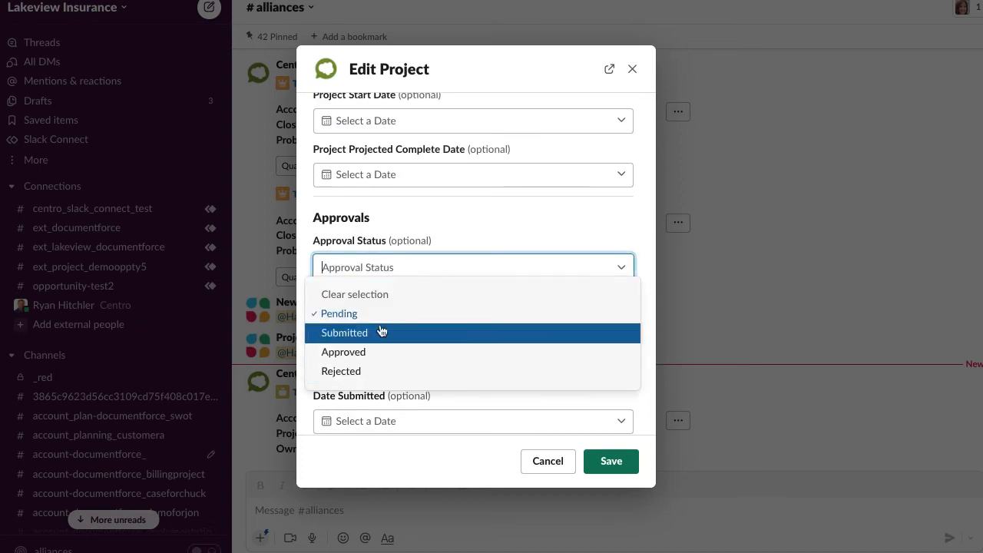
click(412, 241)
click(535, 458)
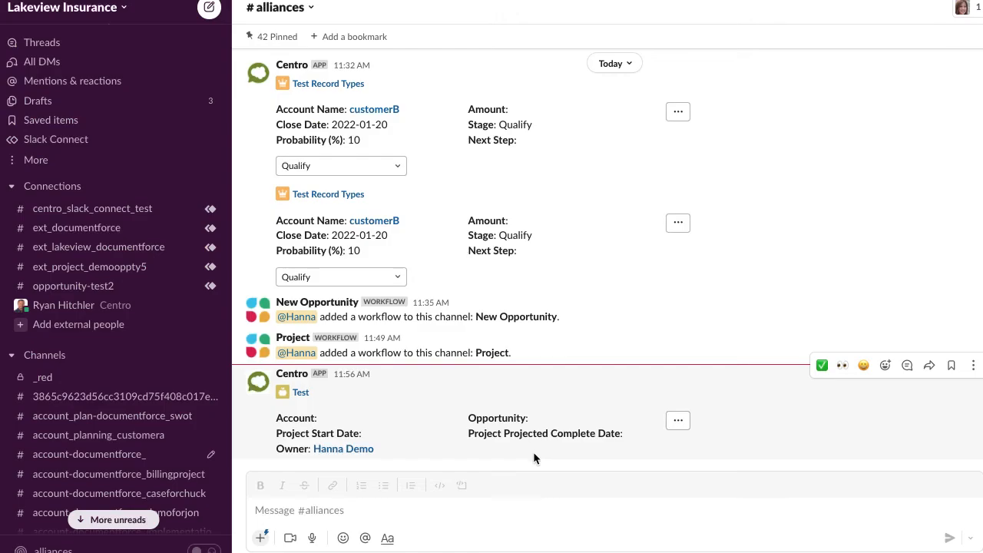
Open the Project workflow in Workflow Builder and edit its Submit Project form step.
click(126, 11)
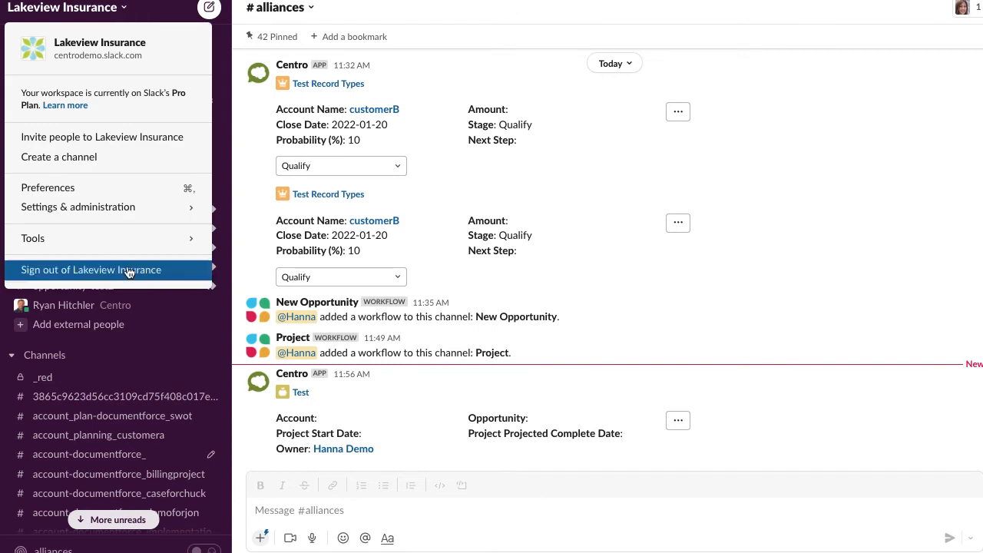
mouse_move(147, 234)
click(298, 240)
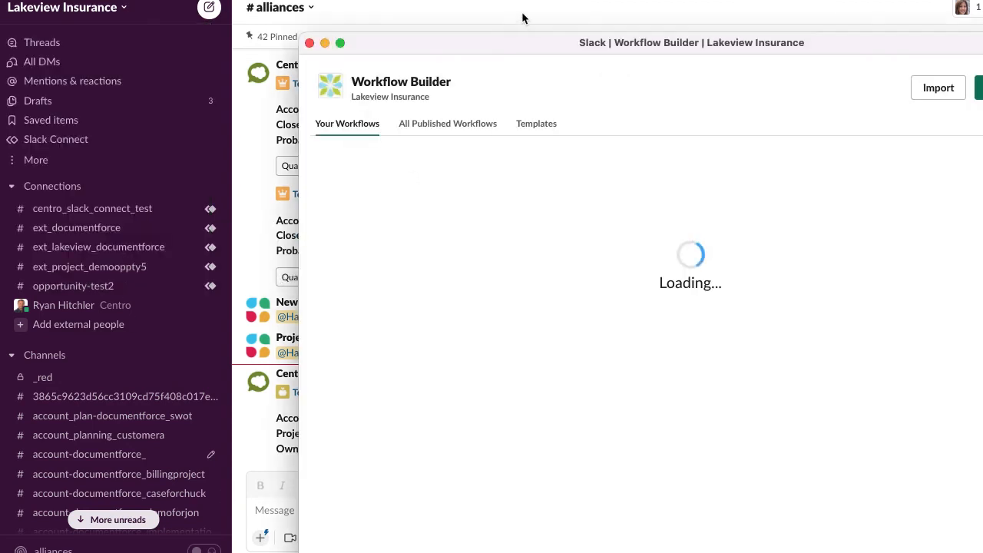
click(858, 196)
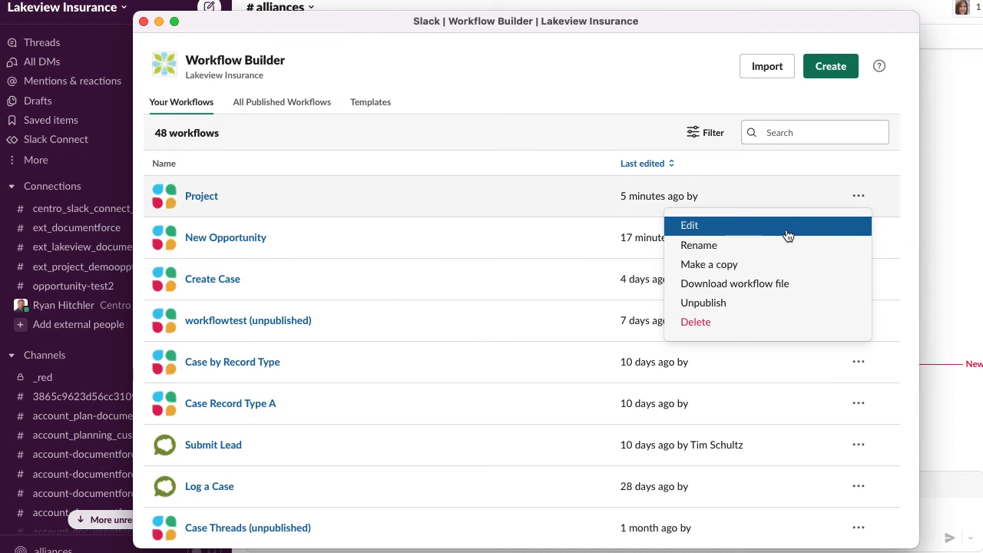
click(784, 228)
click(708, 202)
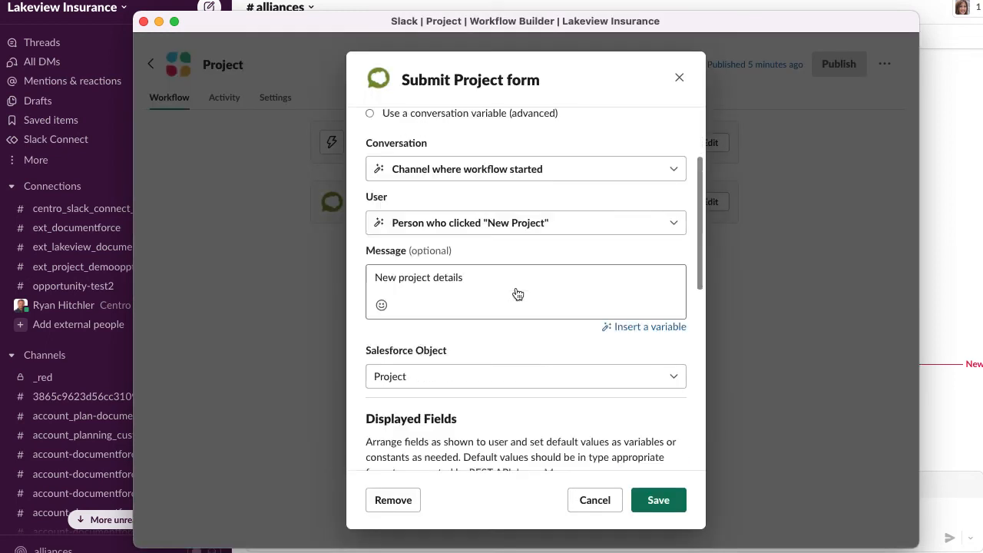
Review the displayed fields, save the Submit Project form step, publish the workflow changes and close Workflow Builder.
scroll(516, 292, down, 10)
scroll(515, 288, down, 2)
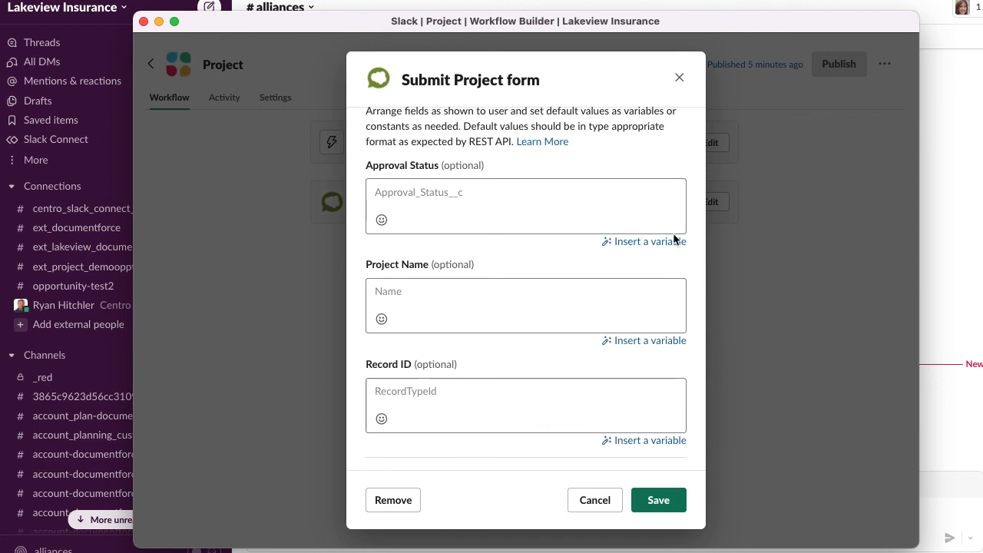
click(651, 505)
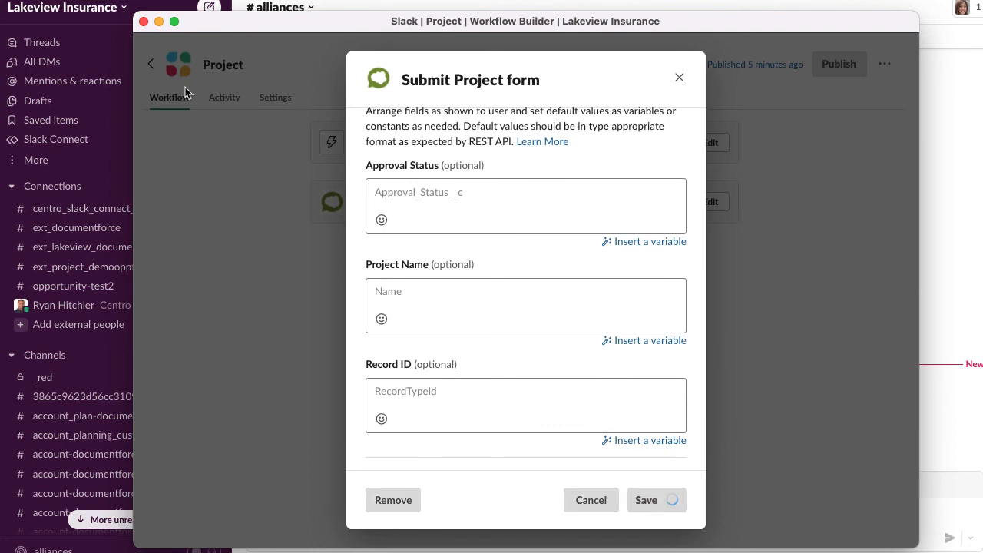
click(839, 64)
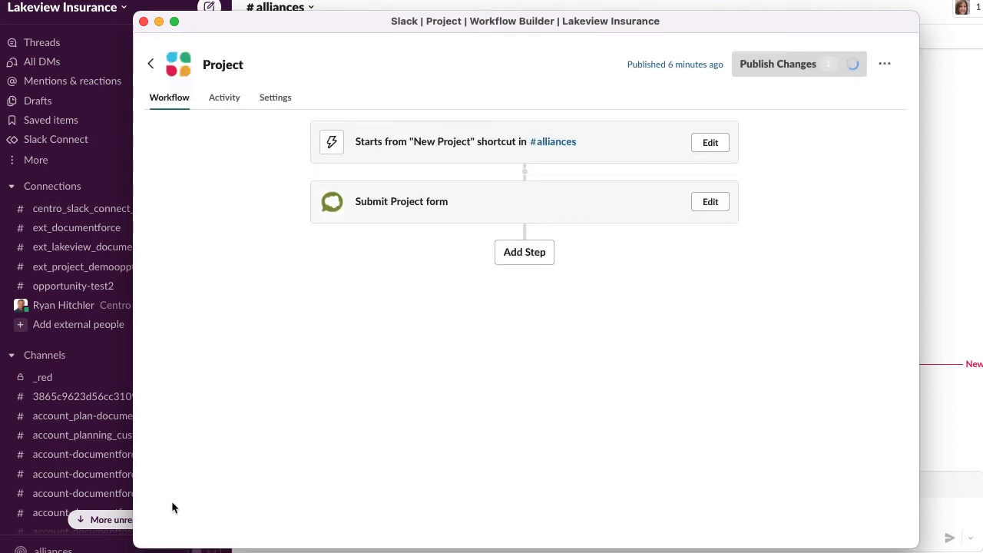
click(143, 21)
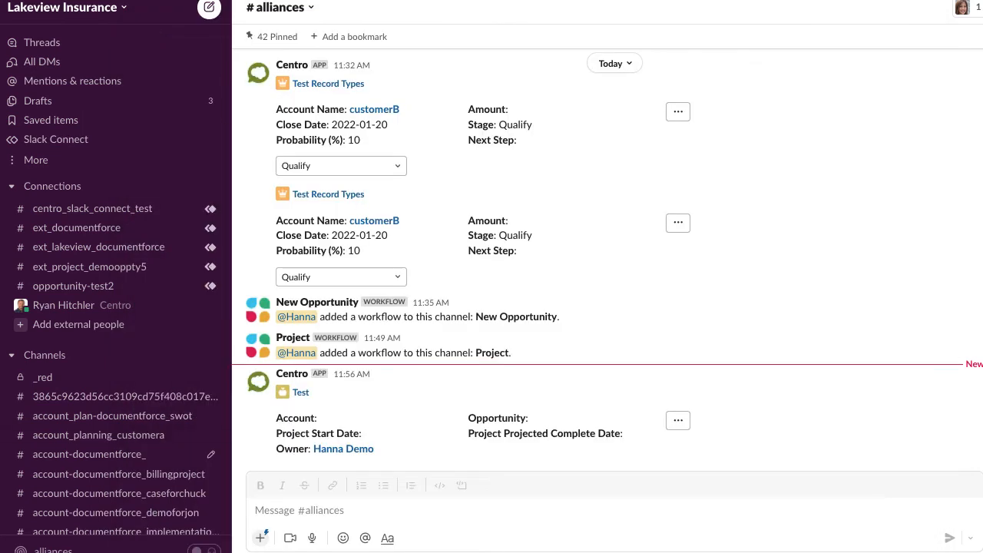
Open the form from the New Project workflow, check its Approval Status and Record ID options, and leave without saving.
click(261, 537)
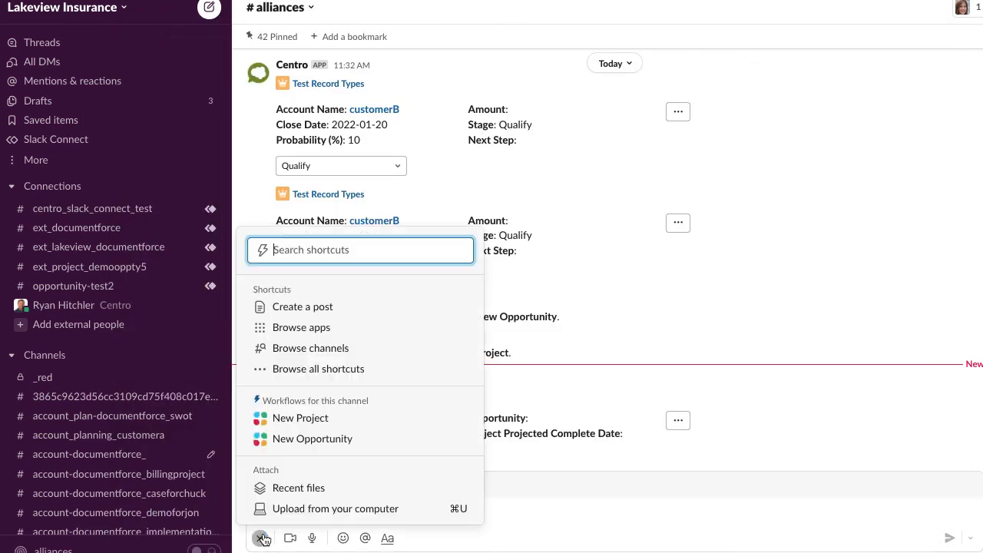
click(307, 421)
click(304, 443)
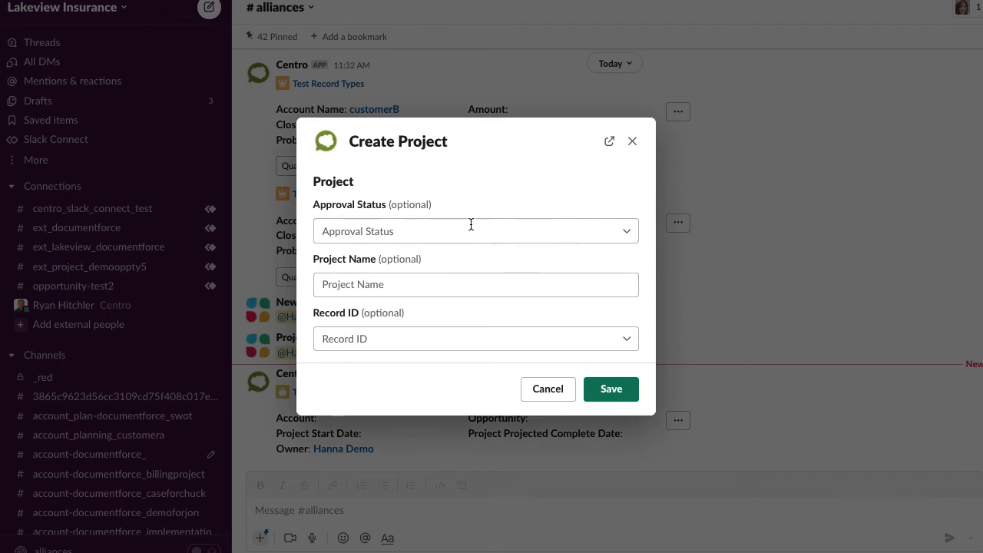
click(470, 223)
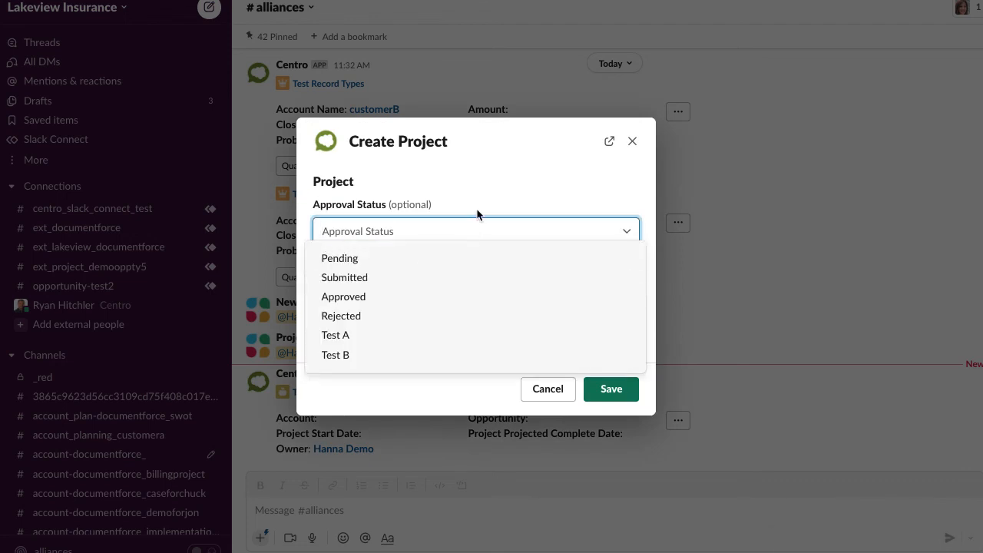
key(Escape)
click(461, 336)
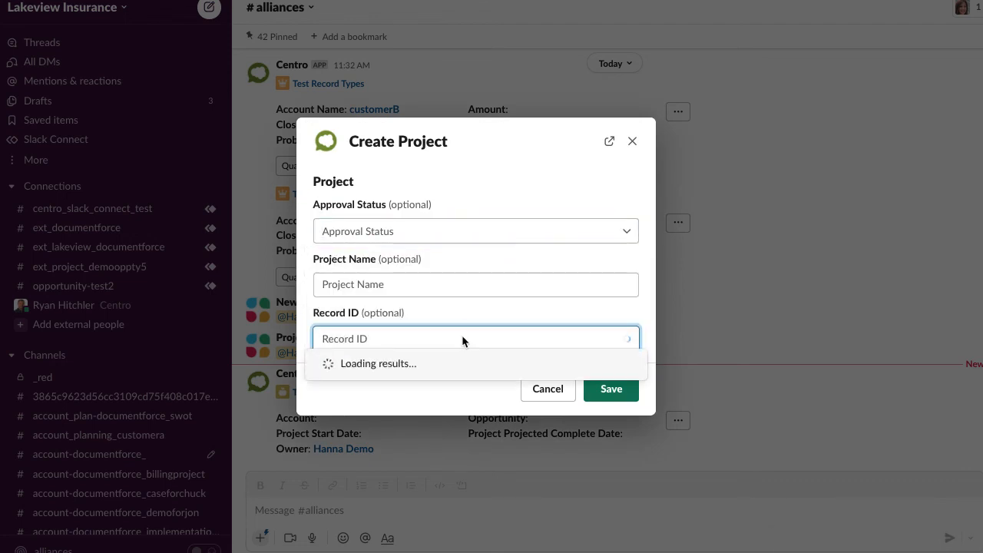
click(430, 388)
click(441, 225)
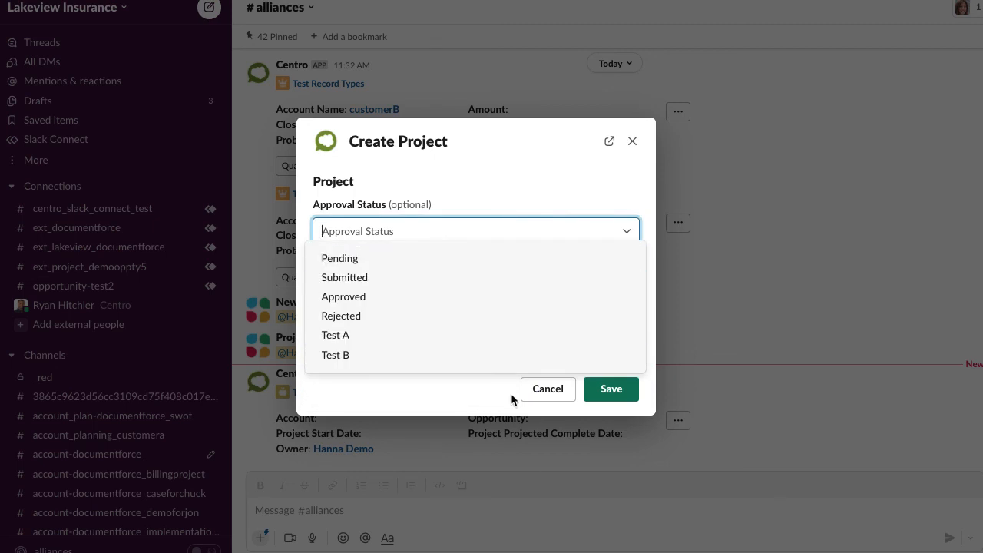
click(560, 396)
click(549, 399)
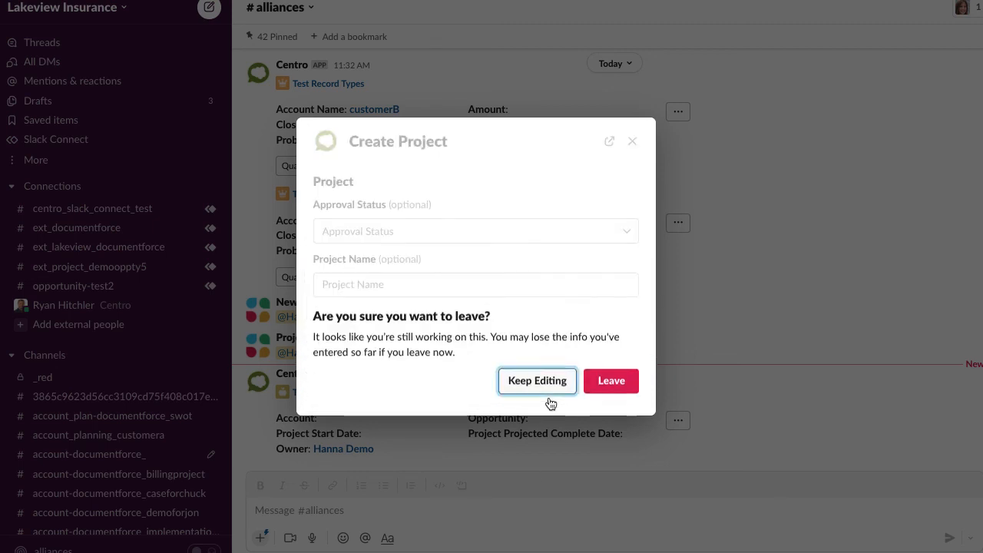
click(603, 388)
Reopen the Project workflow in Workflow Builder and bring up its Submit Project form step for editing.
click(96, 9)
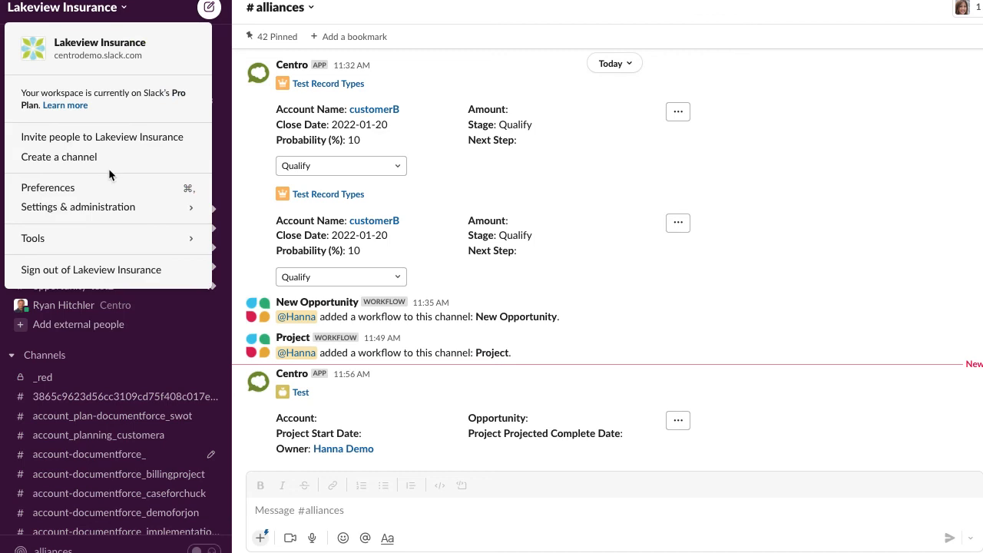
mouse_move(97, 239)
click(253, 238)
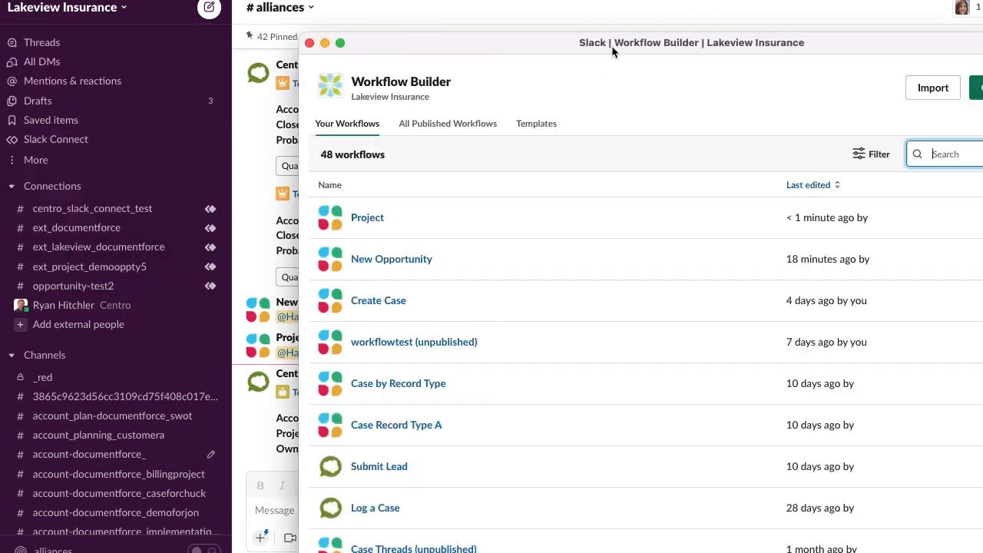
drag(611, 46, 433, 30)
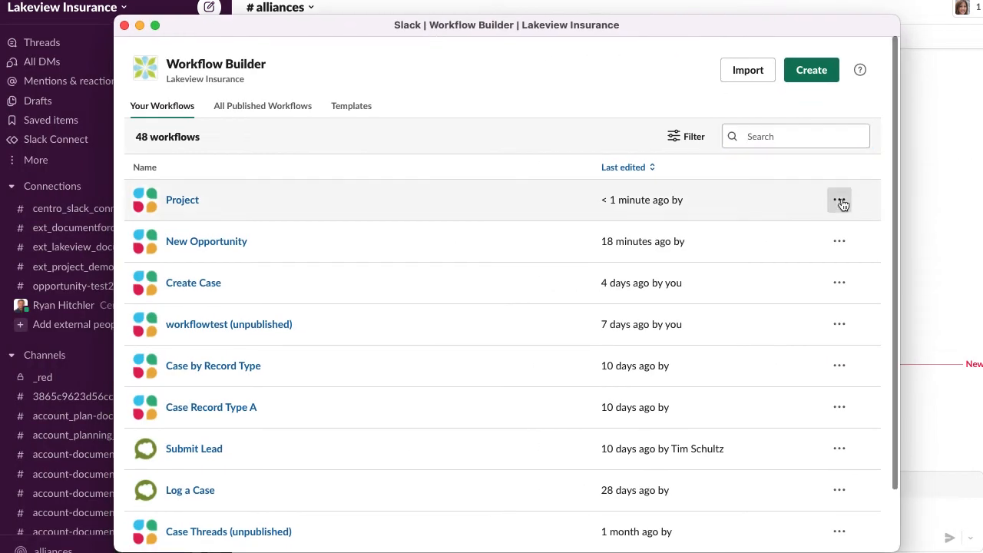
click(839, 199)
click(799, 228)
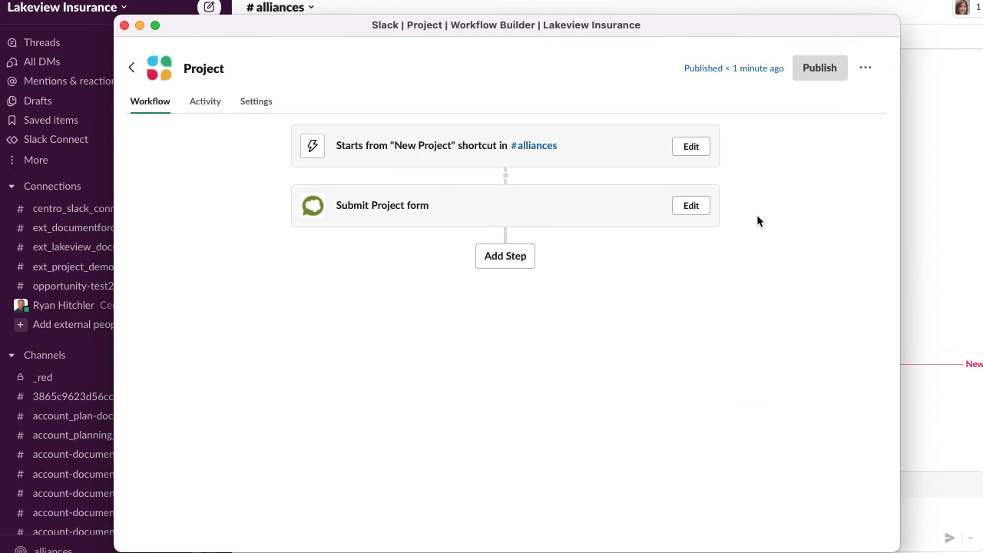
click(691, 206)
Find the Record Type ID field by searching for "record" and move it down into the Hidden Fields section.
scroll(507, 349, down, 10)
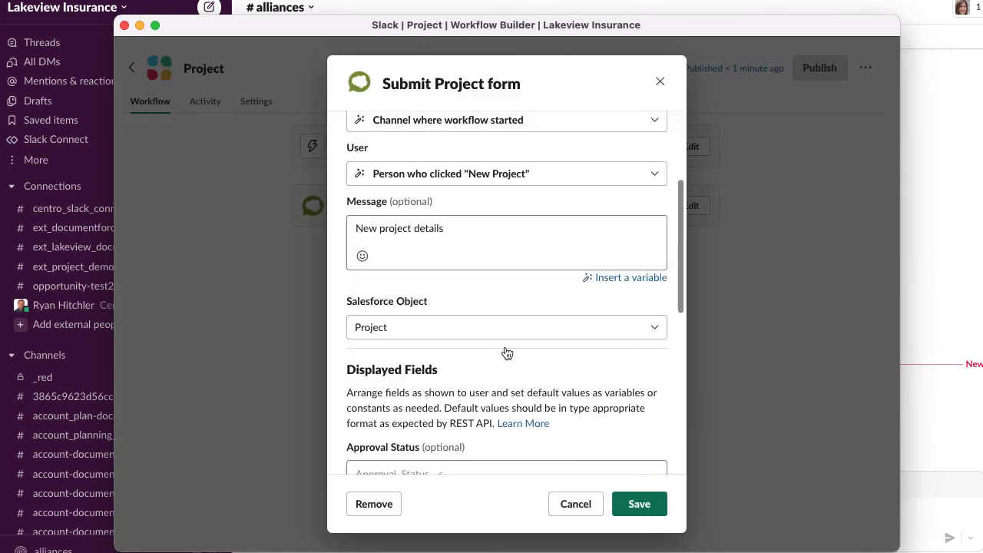
click(445, 423)
text(re)
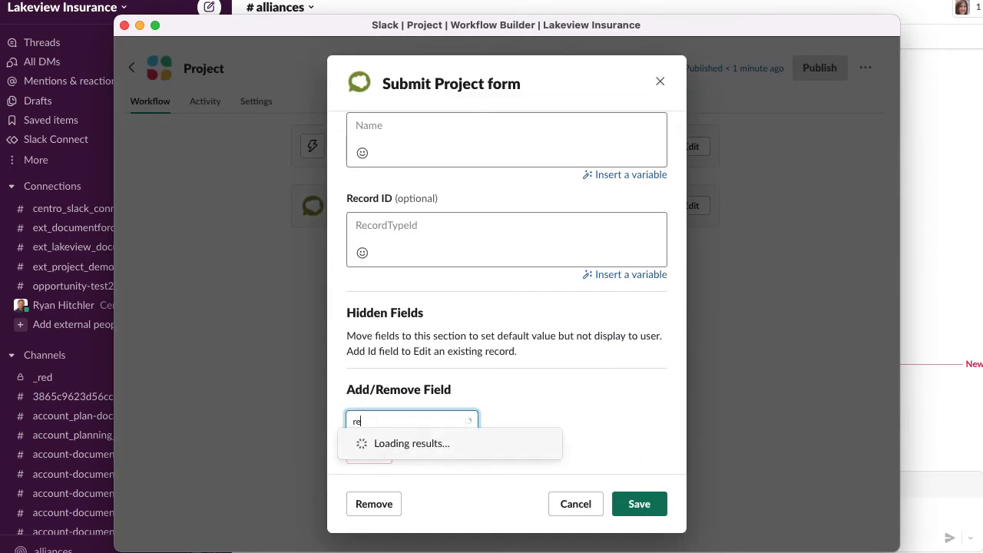
text(cord)
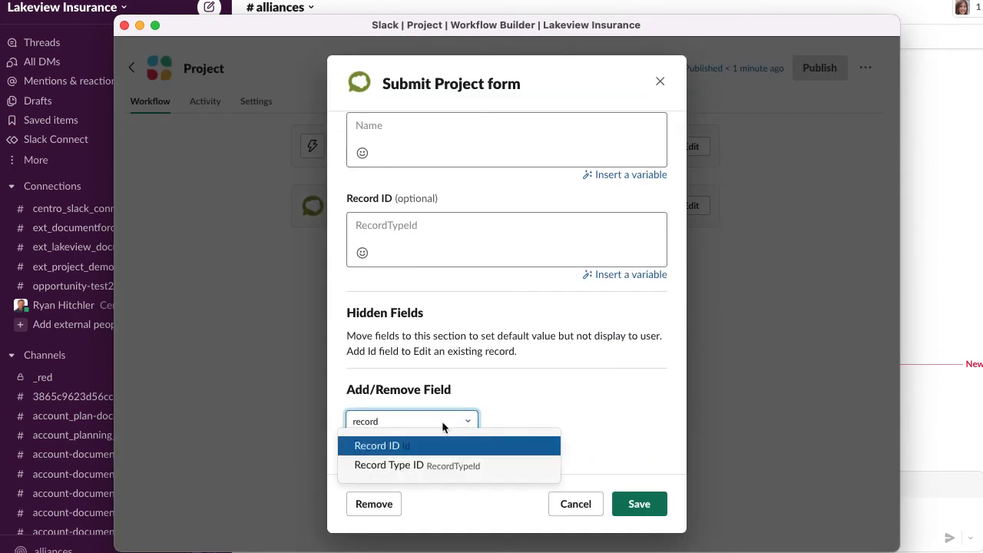
click(406, 466)
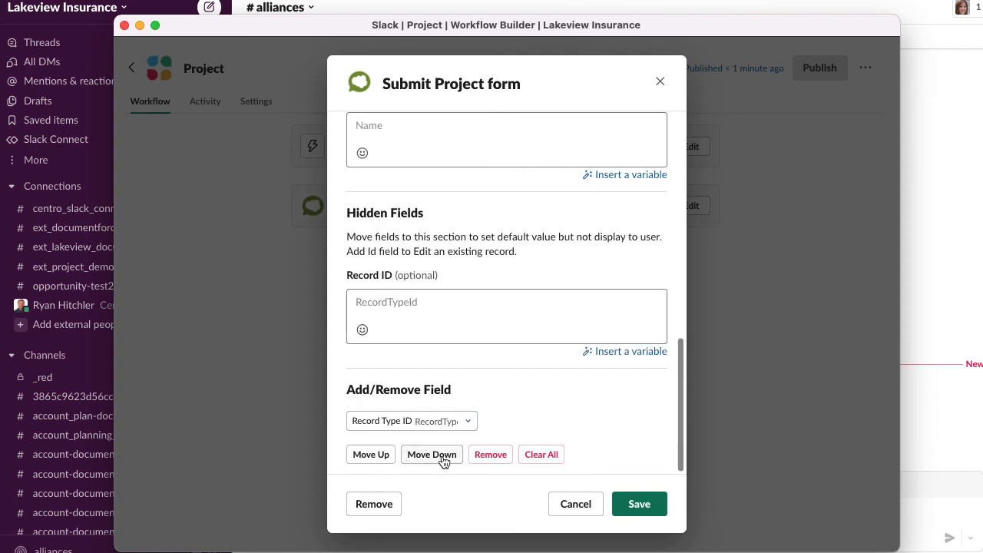
Set the hidden Record ID field's default value to 0126g000000feRX and save the Submit Project form step.
click(408, 305)
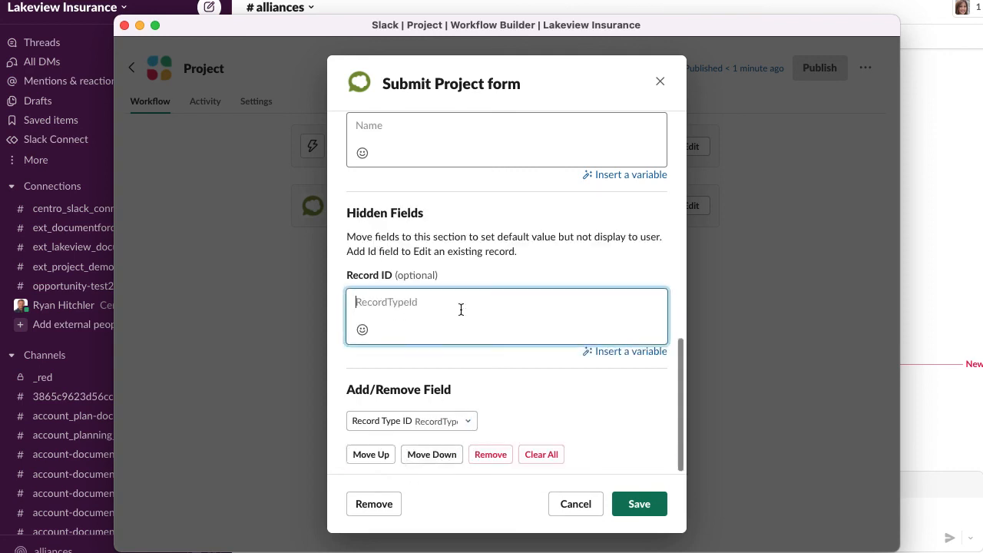
text(0126g000000fe8X)
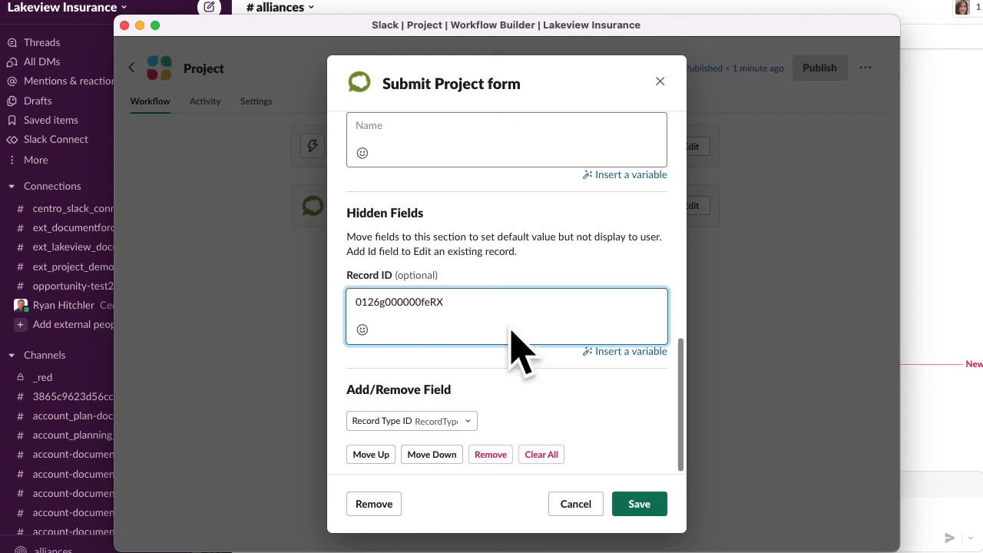
click(649, 504)
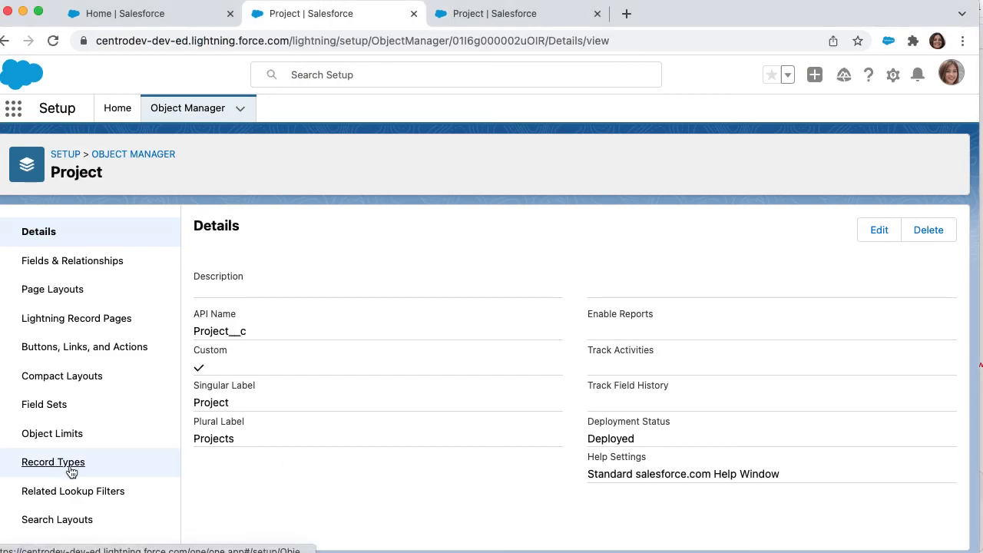
In Salesforce Setup, open the Project object's Secondary record type and copy its ID 0126g000000feRXAAY from the page URL.
click(67, 466)
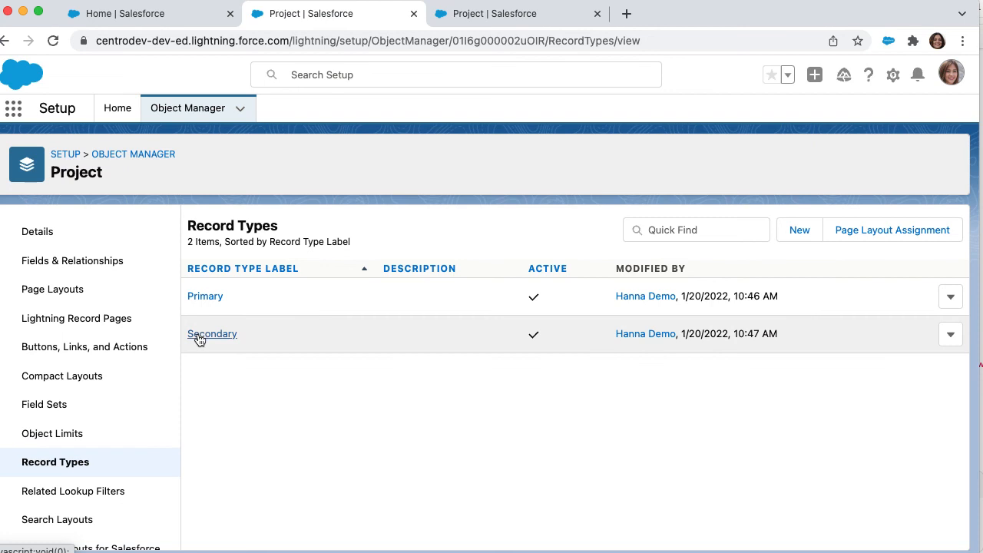
click(200, 335)
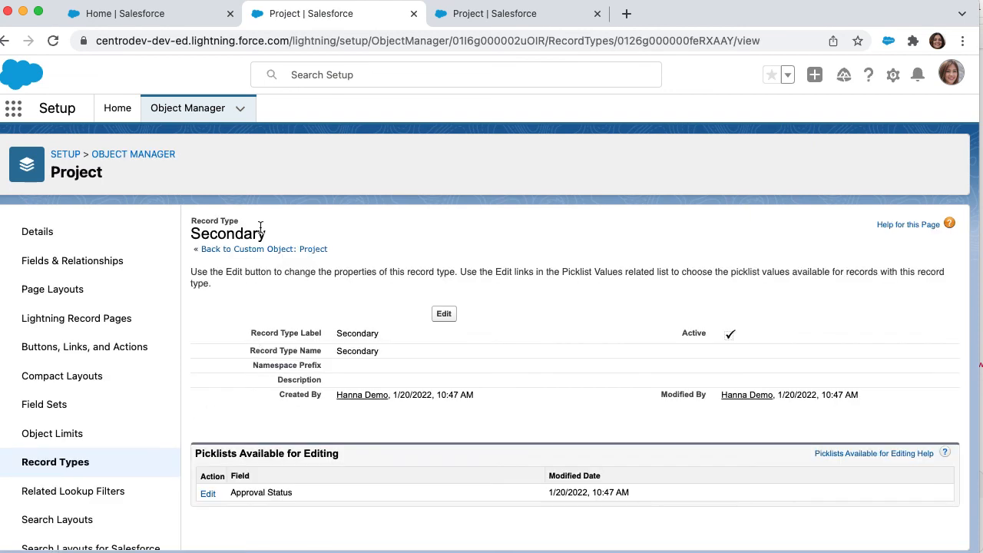
double_click(662, 41)
key(super+c)
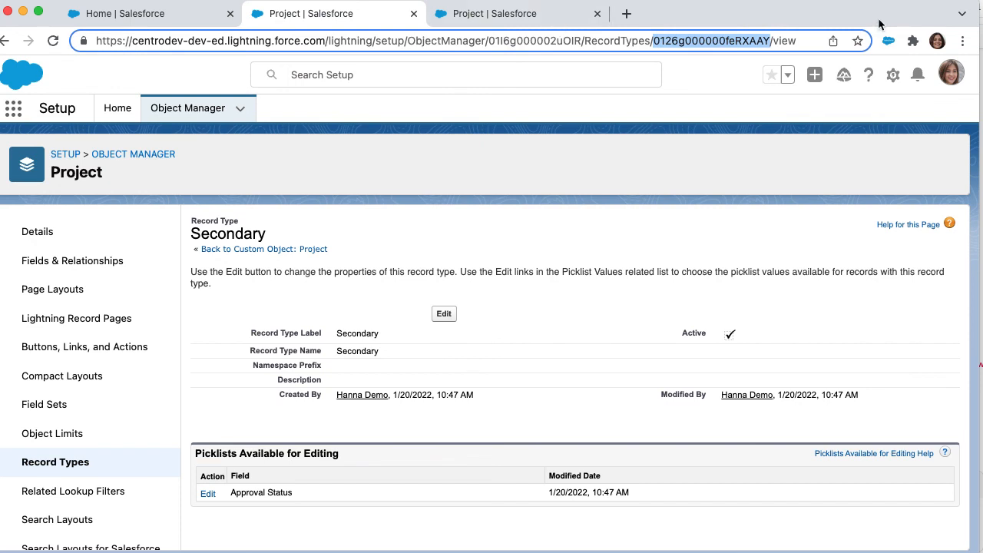
Back in Workflow Builder, edit the Submit Project form step and replace the hidden Record ID value with the copied 0126g000000feRXAAY.
drag(867, 10, 884, 310)
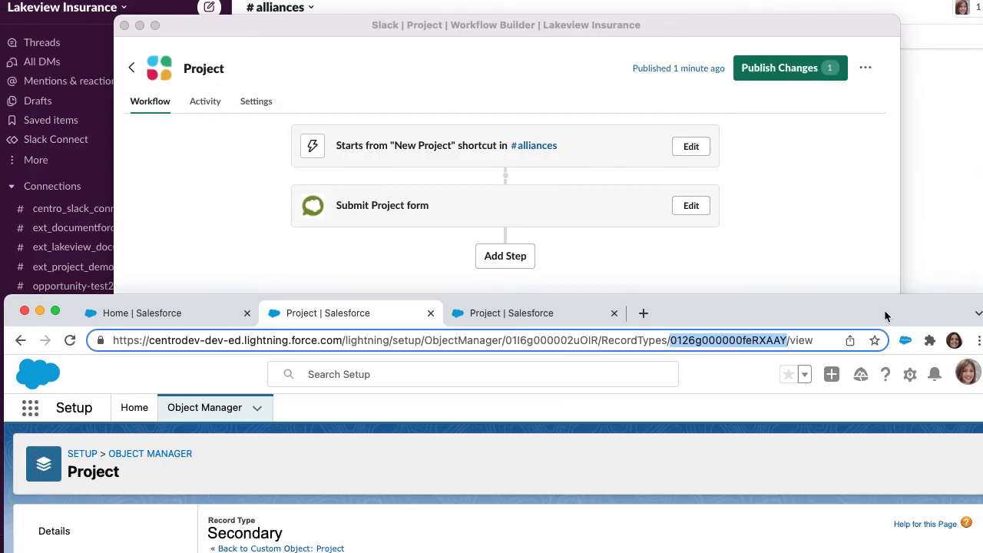
click(670, 215)
click(688, 207)
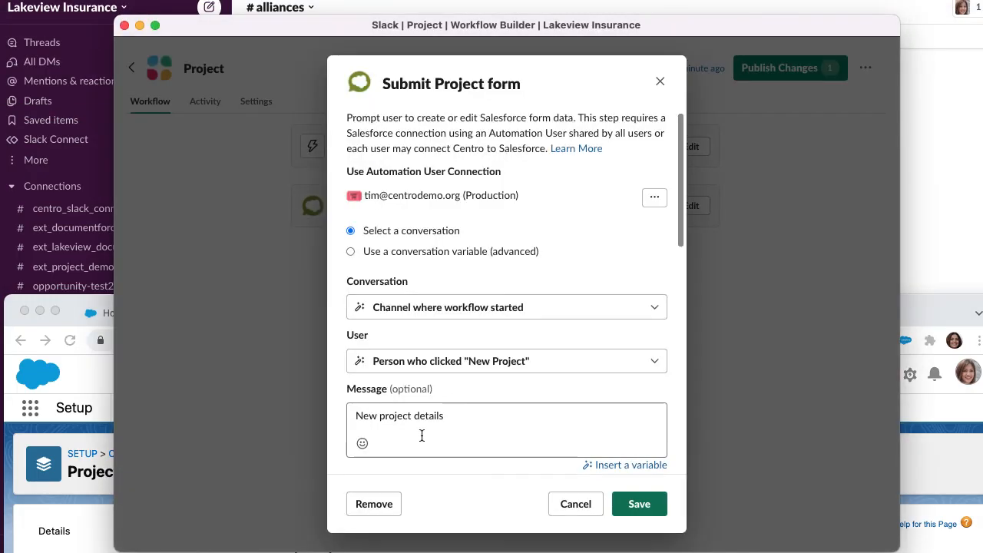
scroll(421, 435, down, 5)
scroll(427, 432, down, 5)
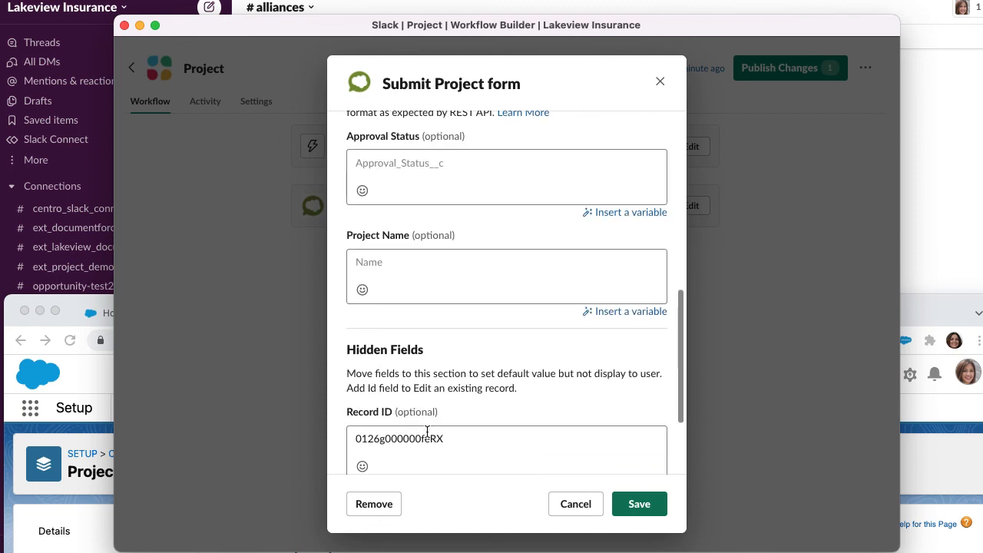
drag(443, 439, 272, 434)
key(super+v)
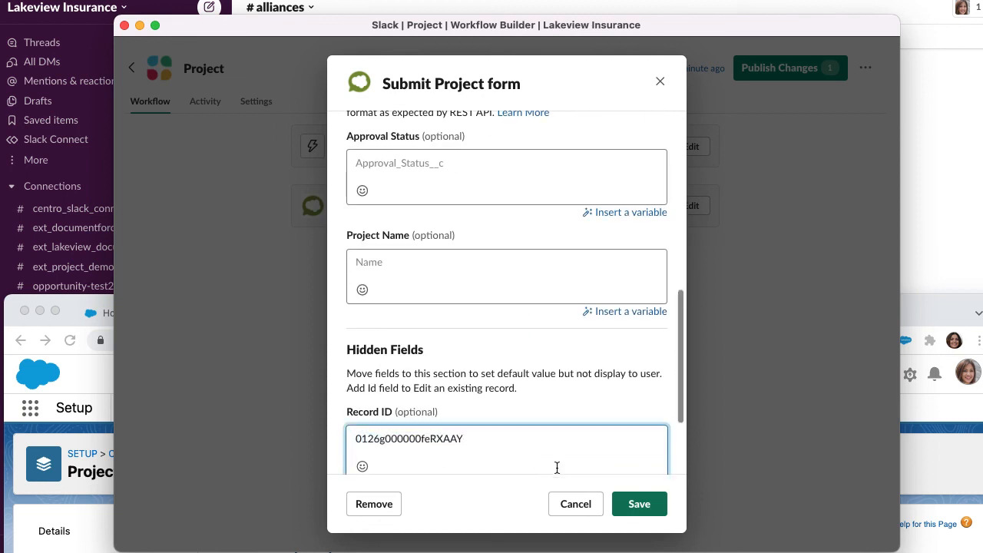
Save the Submit Project form step, publish the workflow changes and return to the alliances channel.
click(639, 508)
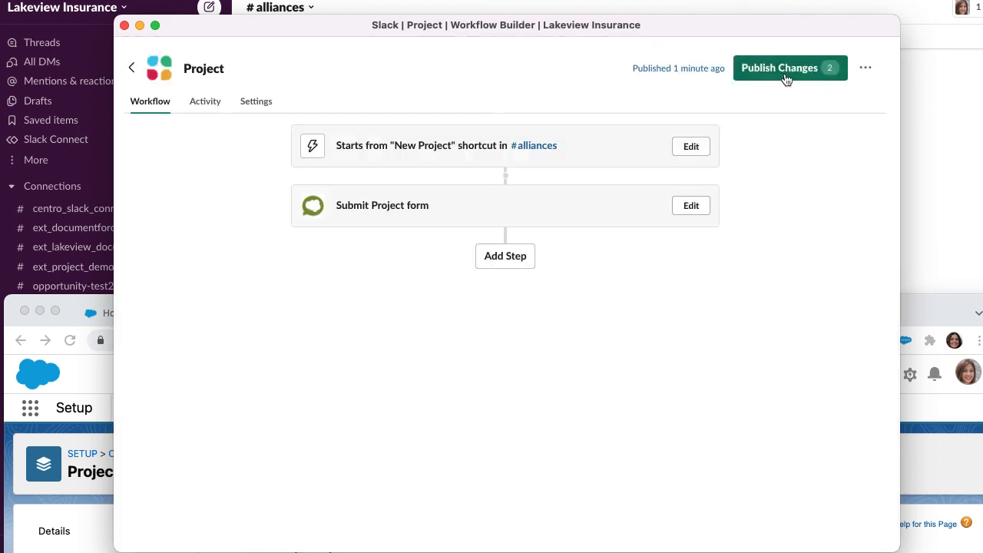
click(784, 72)
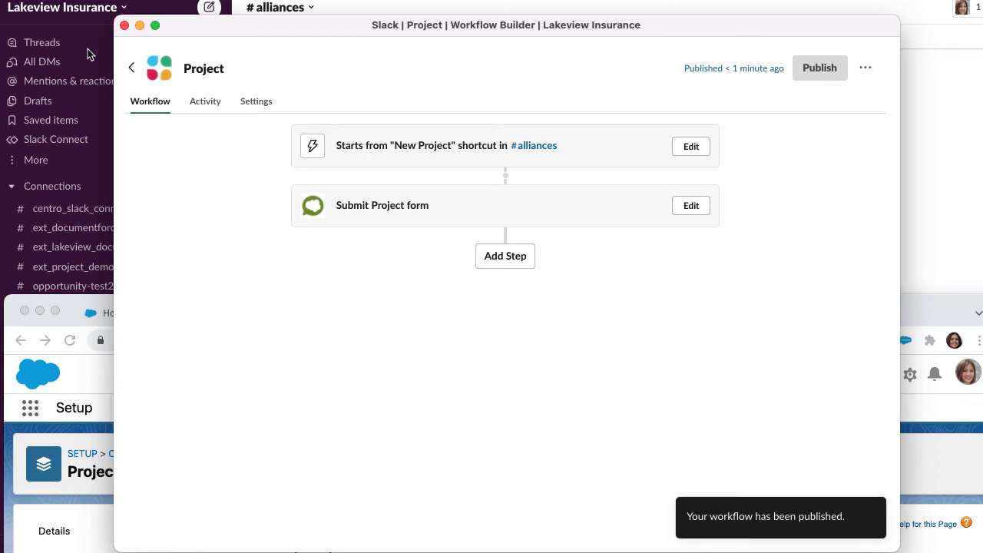
click(160, 14)
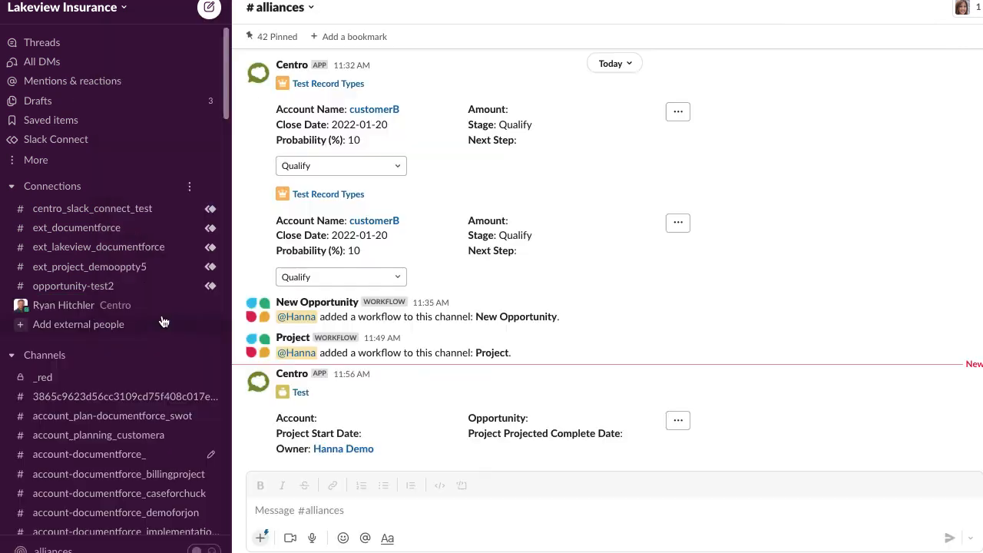
Run the New Project workflow in the alliances channel, open its form and check the available Approval Status options.
click(260, 537)
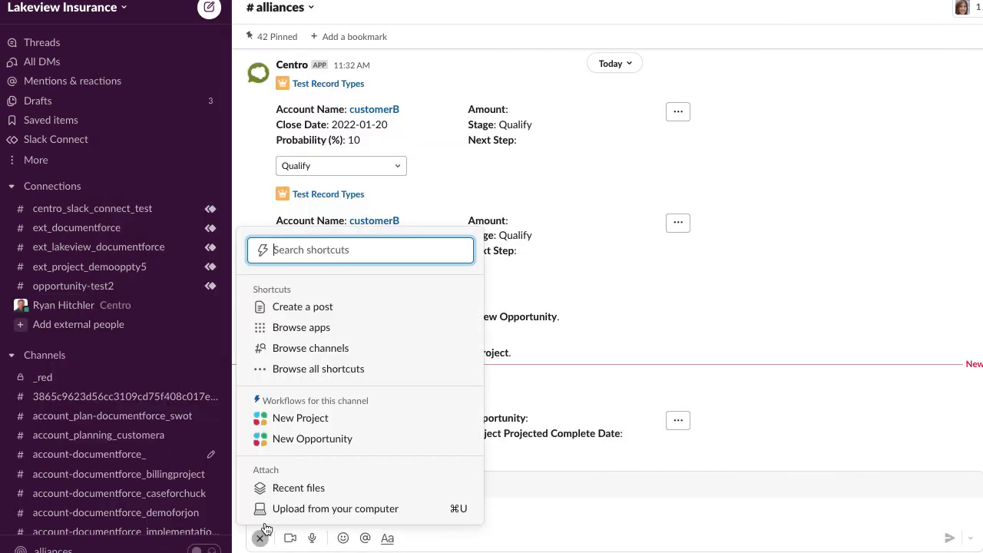
click(283, 420)
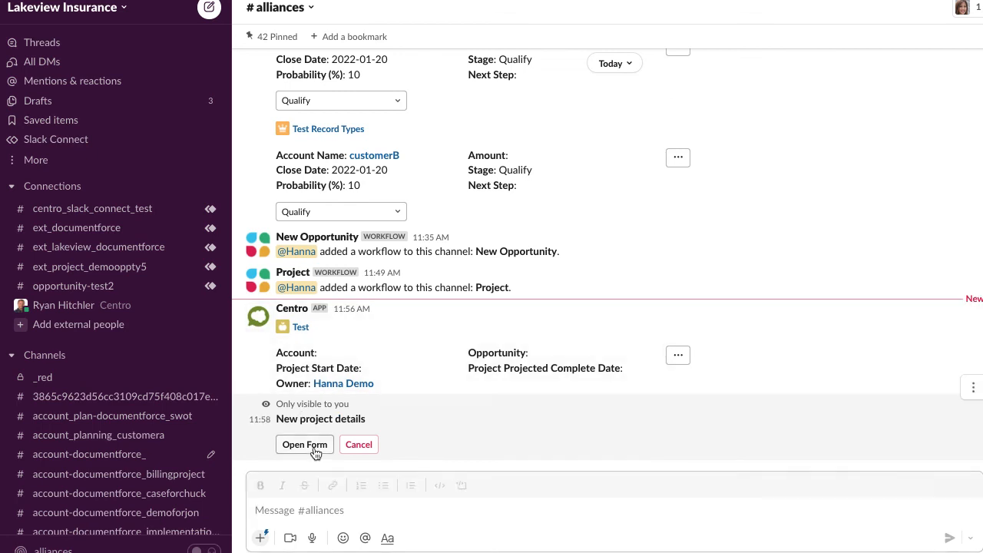
click(304, 444)
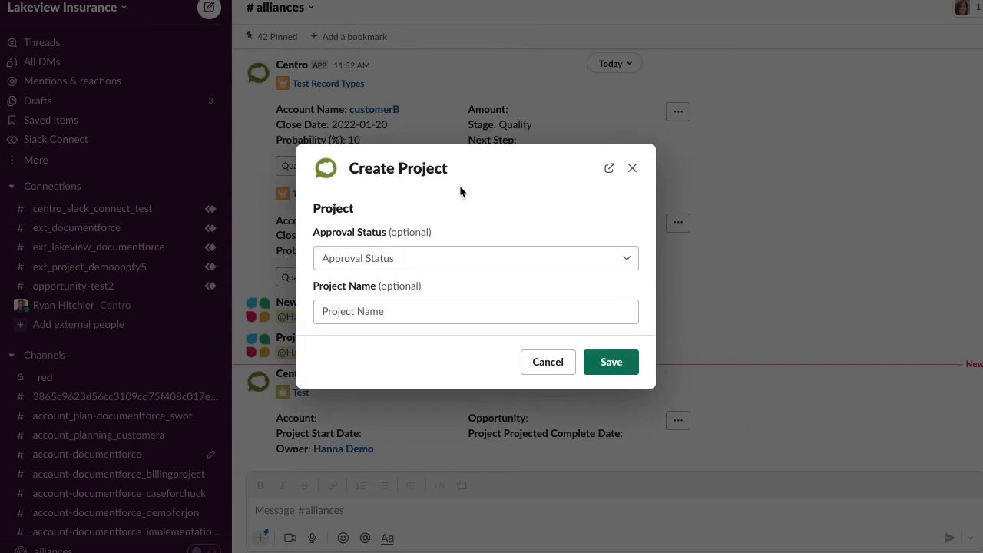
click(460, 262)
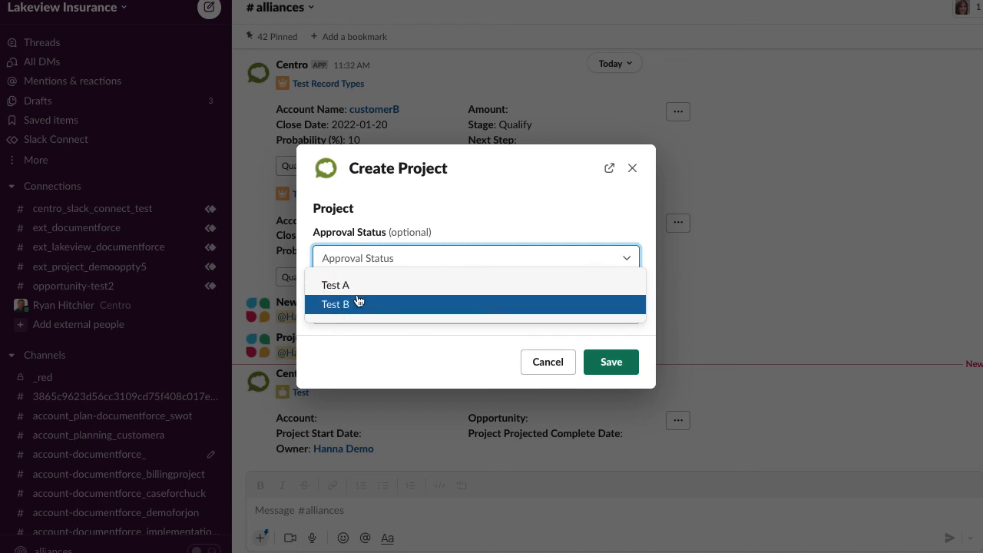
key(Up)
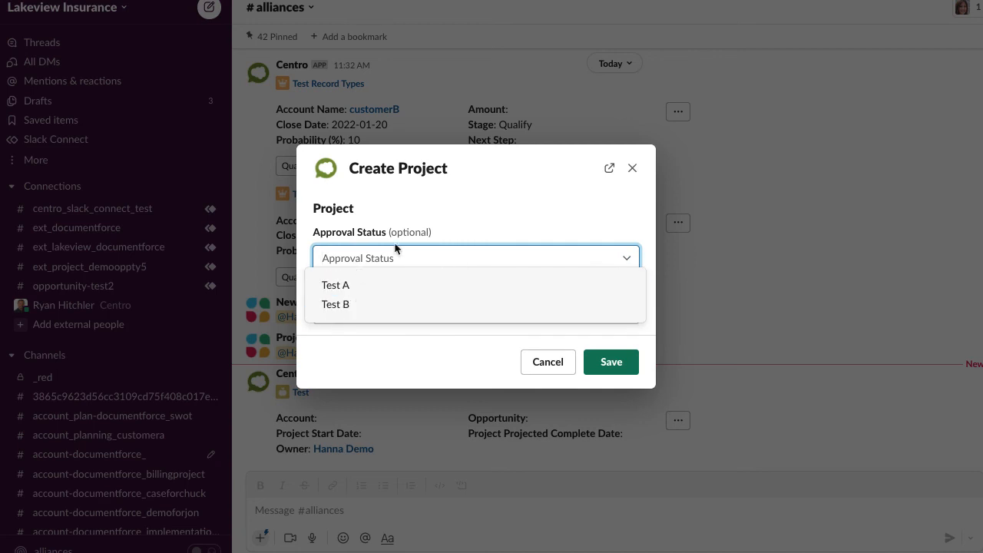